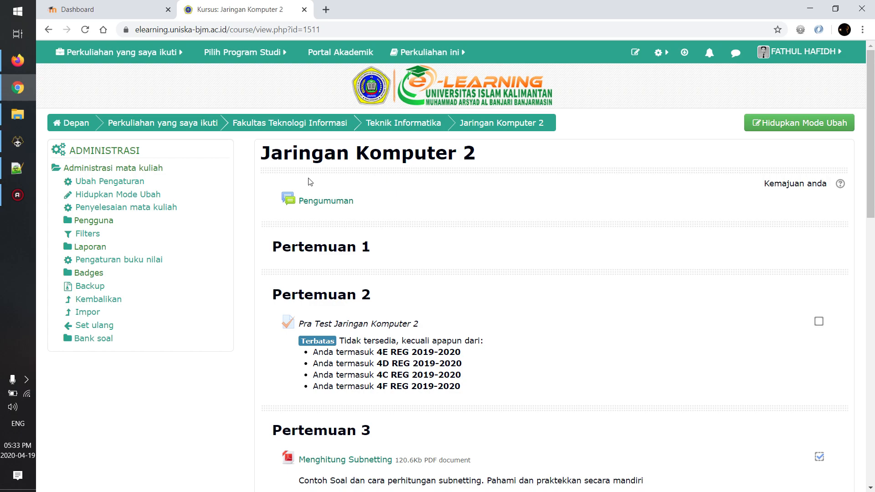
Turn on editing mode for the Jaringan Komputer 2 course
scroll(291, 248, "down", 3)
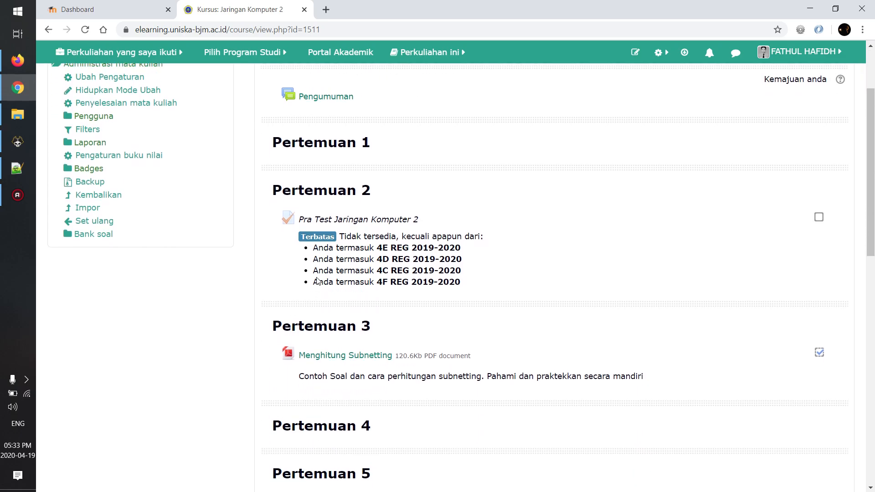
scroll(331, 290, "up", 3)
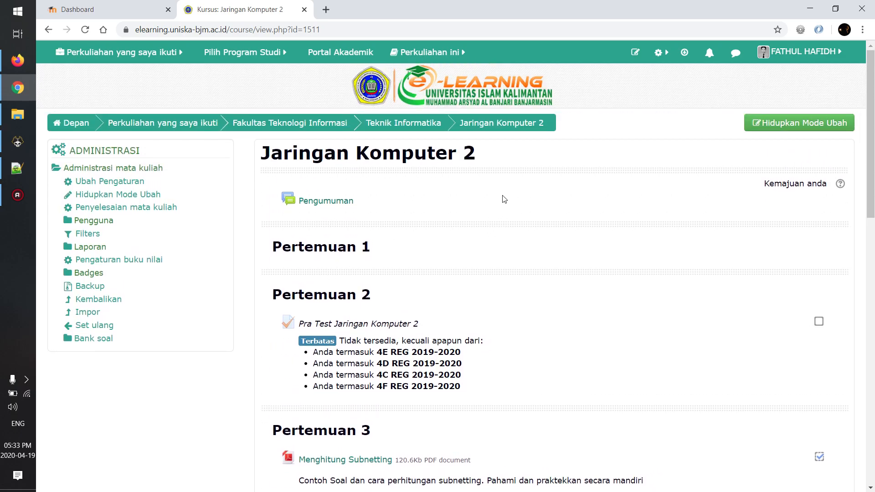
scroll(456, 233, "down", 1)
scroll(457, 232, "up", 1)
left_click(793, 122)
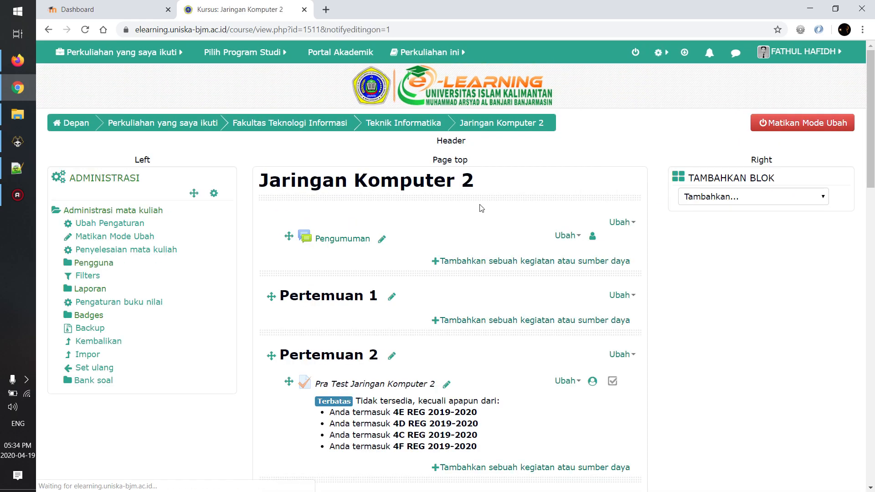
Open the Pra Test Jaringan Komputer 2 quiz under Pertemuan 2 and start its preview
scroll(455, 237, "down", 1)
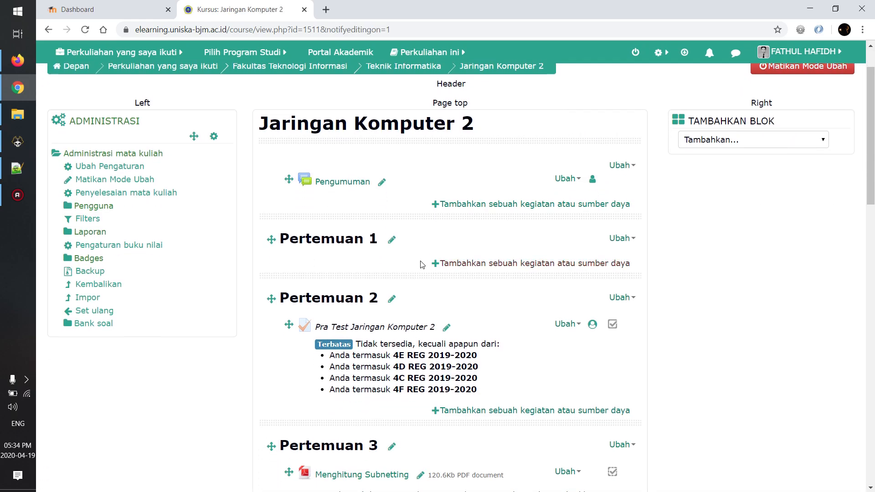
left_click(362, 328)
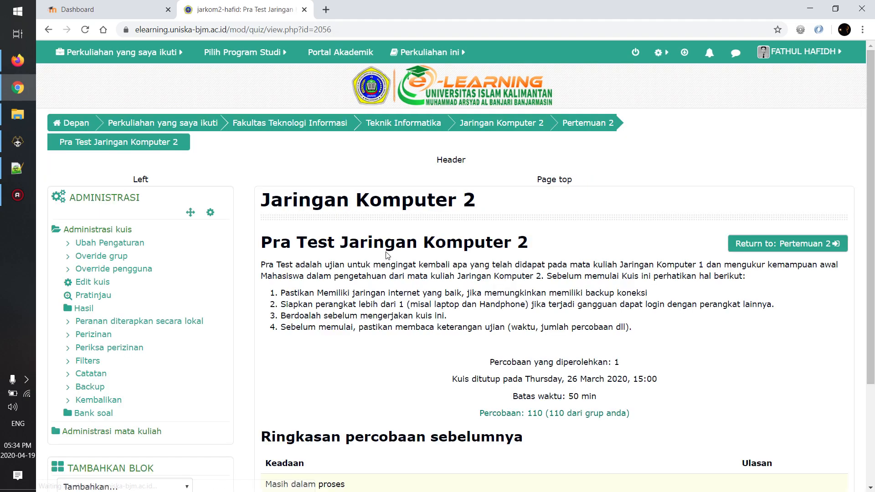
scroll(309, 254, "down", 1)
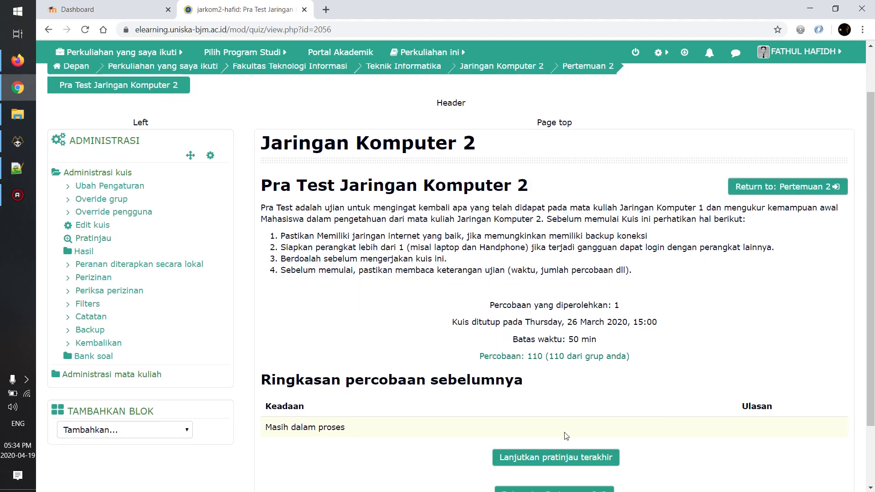
scroll(548, 415, "up", 1)
left_click(97, 295)
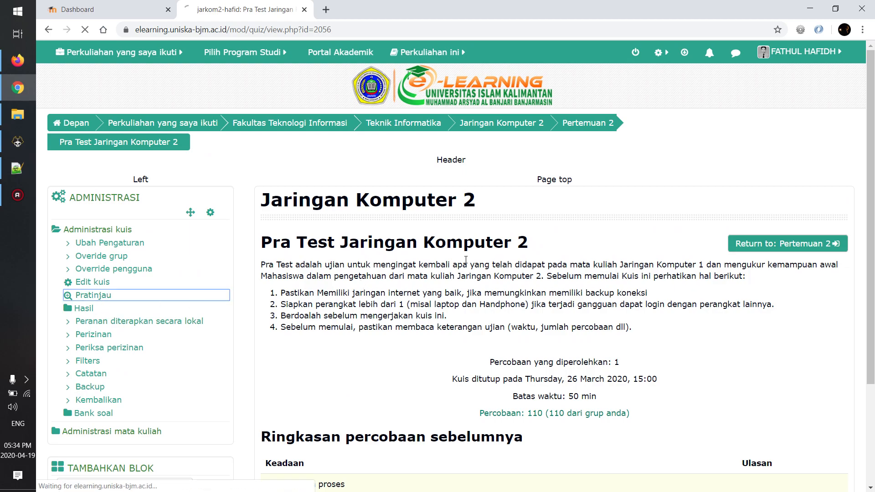
Advance the quiz preview from question 15 to question 16 and choose answer b, 10.11.1.158
scroll(416, 291, "down", 1)
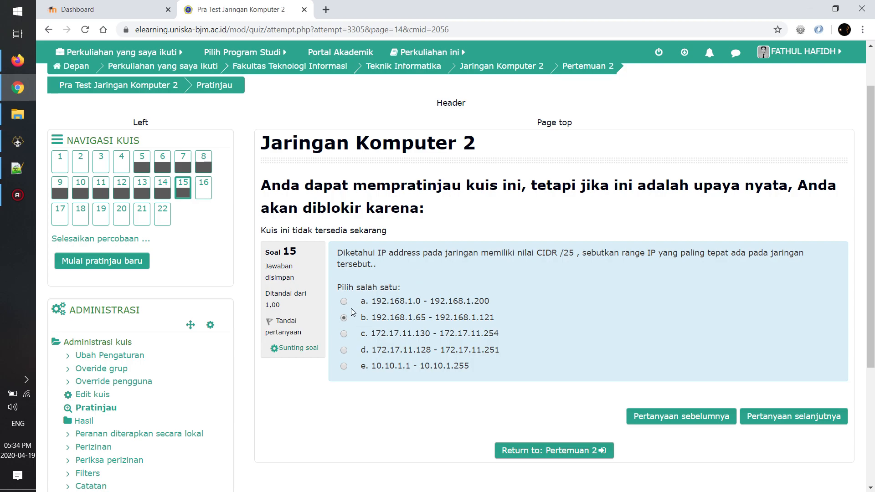
left_click(780, 417)
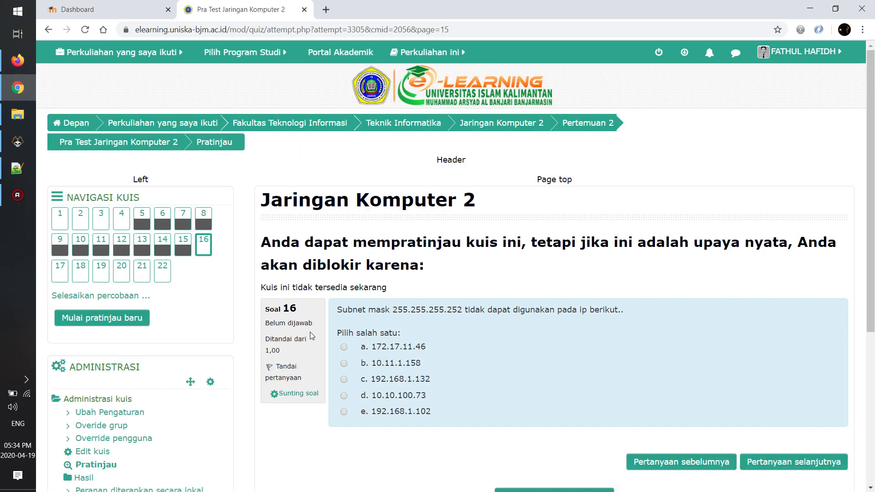
scroll(373, 325, "down", 1)
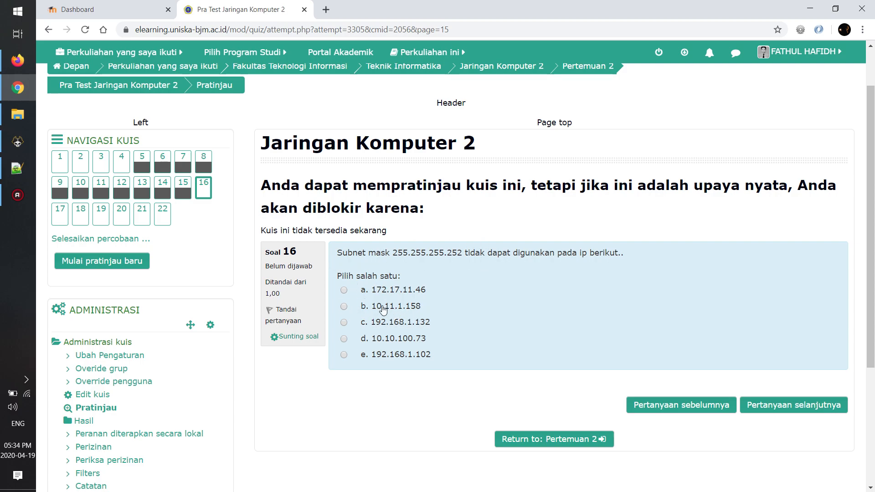
left_click(343, 307)
scroll(390, 259, "down", 1)
scroll(403, 268, "up", 1)
scroll(539, 265, "down", 3)
scroll(519, 276, "up", 2)
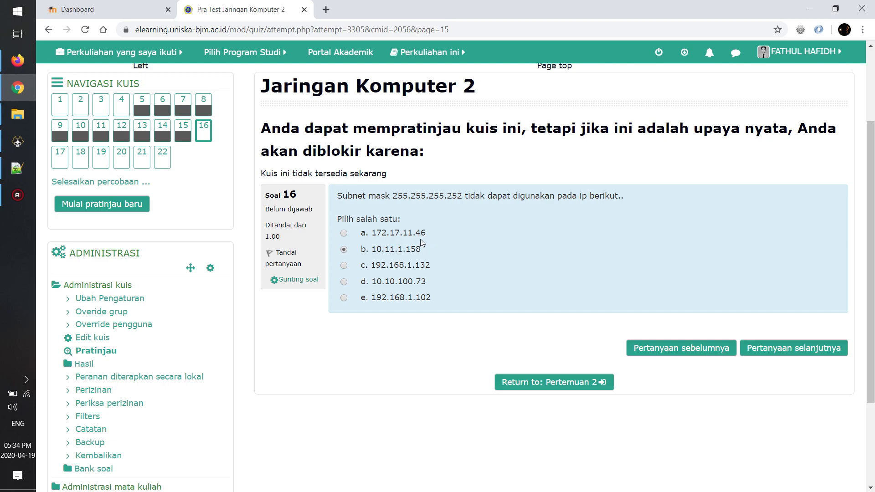
Leave the quiz preview and open the Bank soal question list
scroll(366, 252, "down", 3)
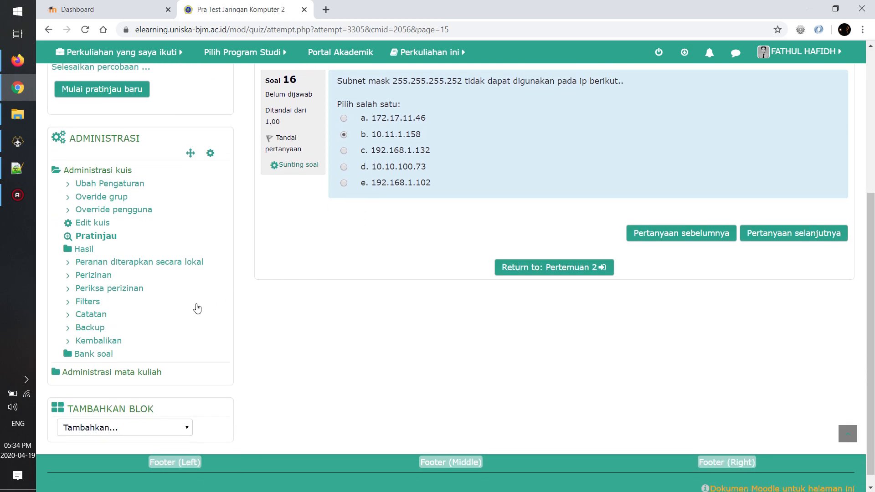
scroll(149, 333, "up", 3)
scroll(137, 337, "down", 3)
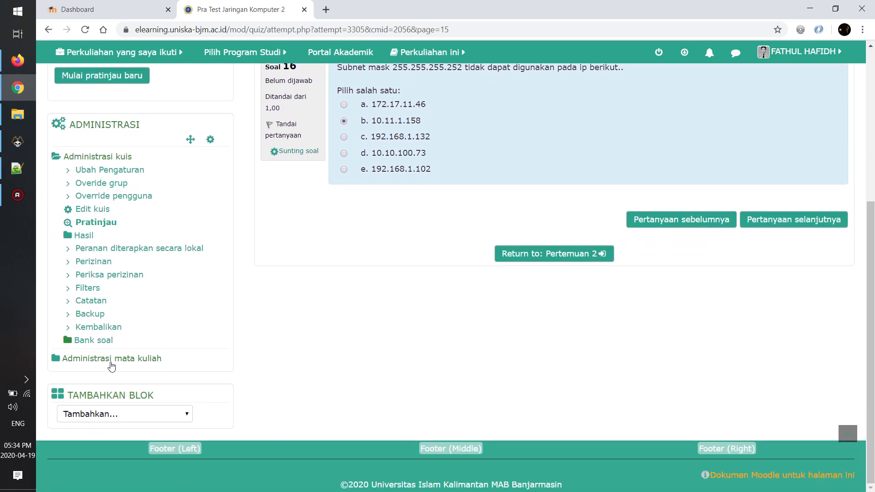
left_click(94, 340)
left_click(502, 98)
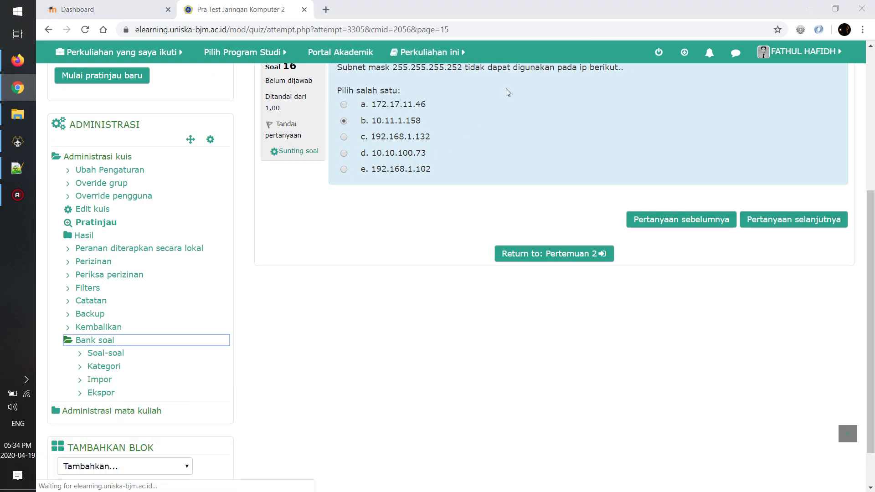
Open the question bank's Kategori page and review the categories of the Jaringan Komputer 2 course
scroll(324, 186, "down", 3)
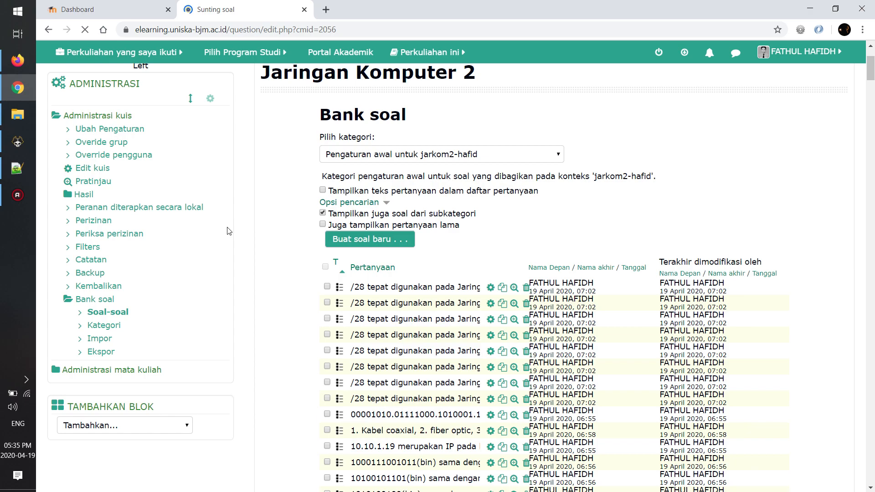
left_click(104, 325)
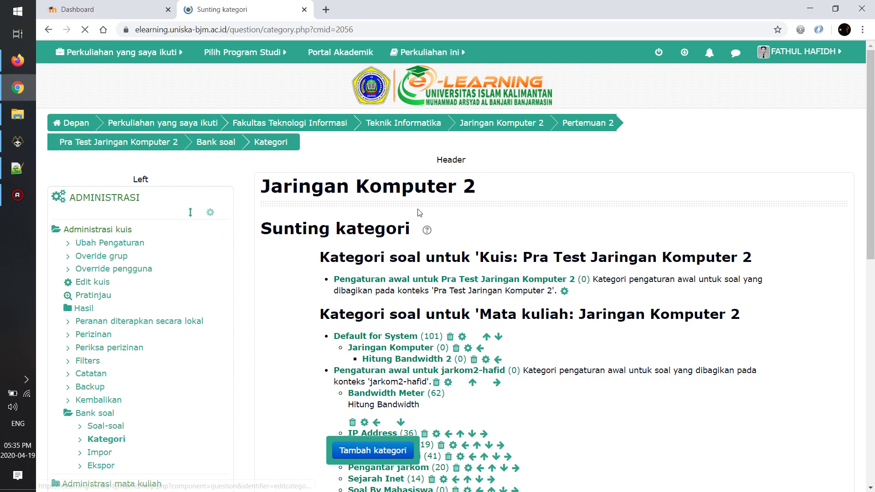
scroll(396, 236, "down", 3)
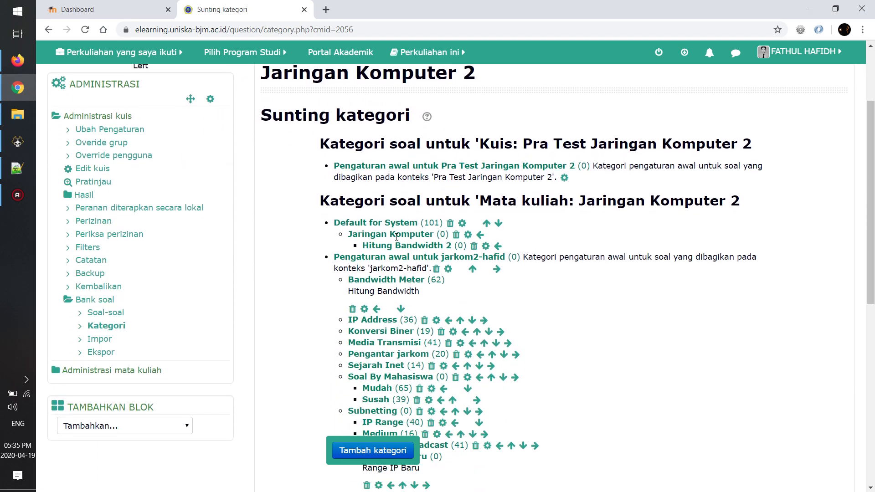
scroll(410, 225, "down", 1)
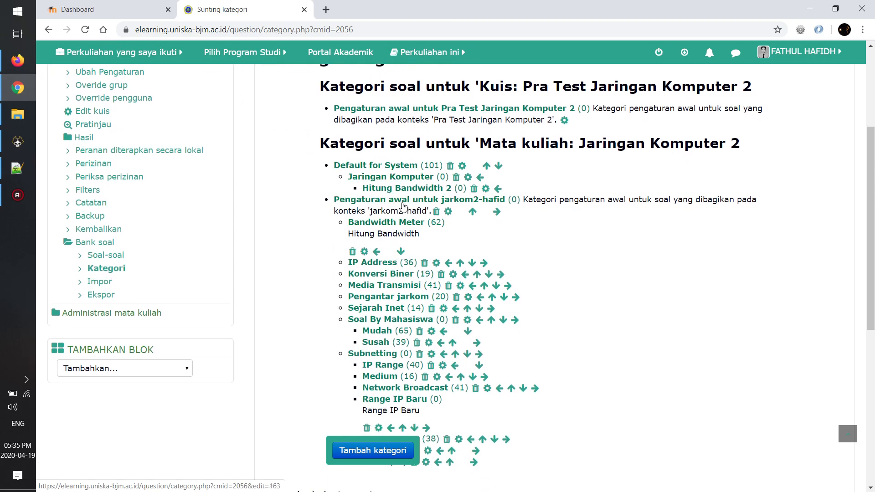
scroll(391, 282, "down", 1)
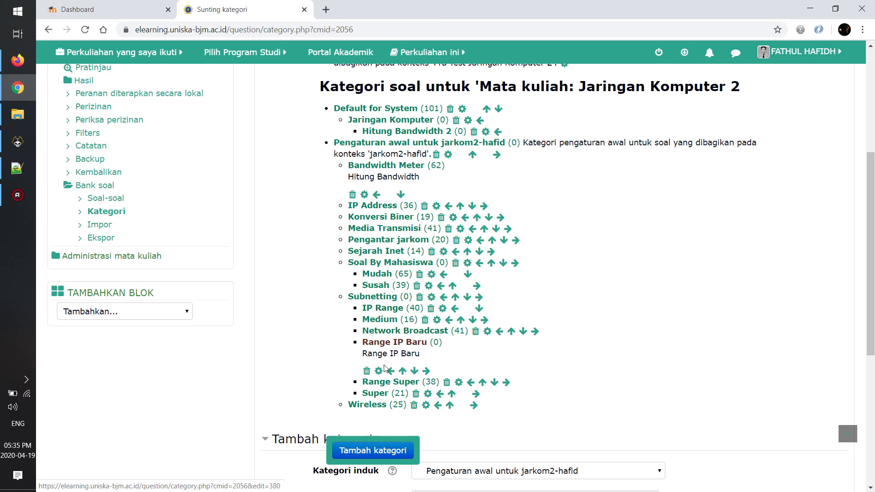
scroll(397, 290, "up", 1)
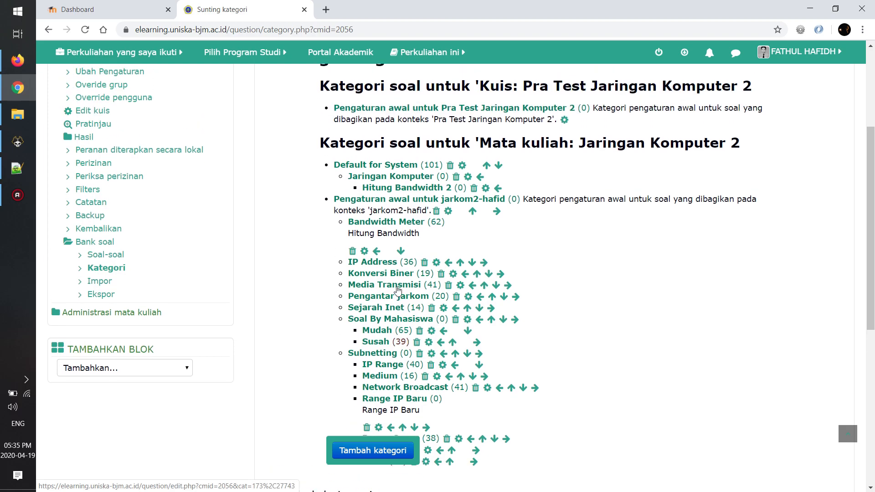
Open the Edit kuis page in a new browser tab and review the random questions assigned to each page
scroll(97, 170, "up", 1)
right_click(97, 170)
left_click(116, 174)
scroll(307, 182, "down", 2)
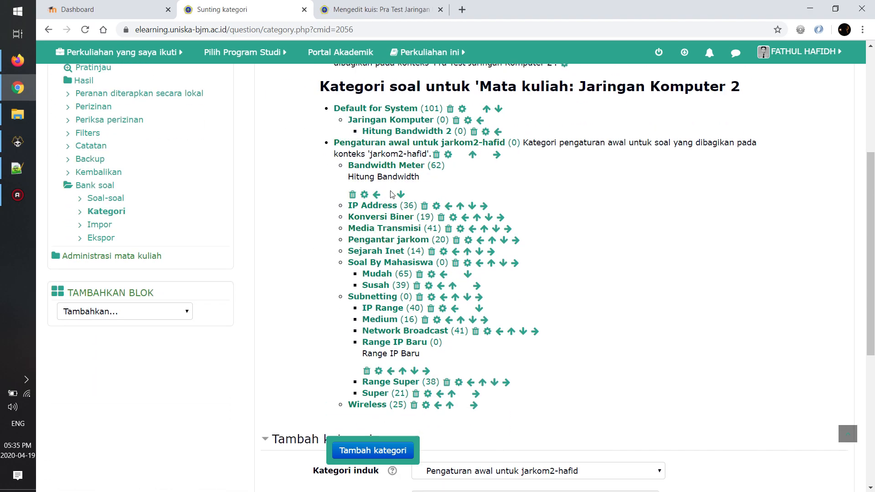
left_click(382, 9)
scroll(477, 201, "down", 3)
scroll(294, 263, "down", 2)
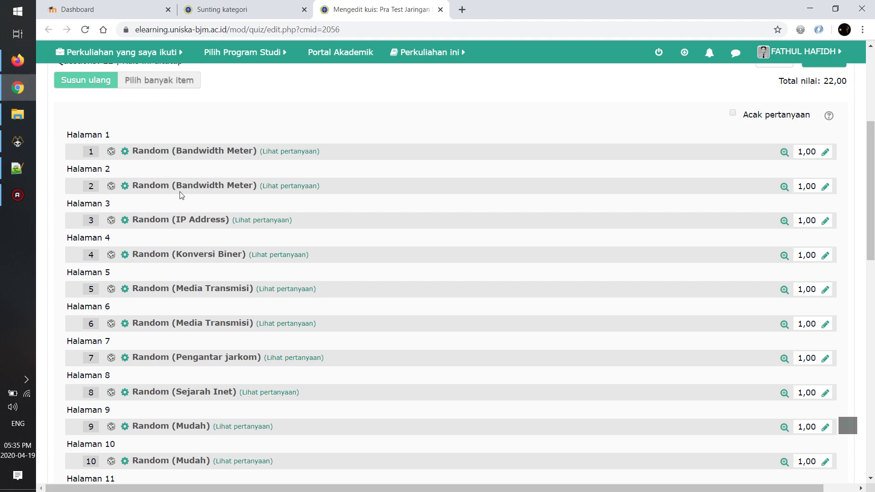
Highlight the Bandwidth Meter question count in the category list and the random IP Address question on the quiz editing page
left_click(225, 10)
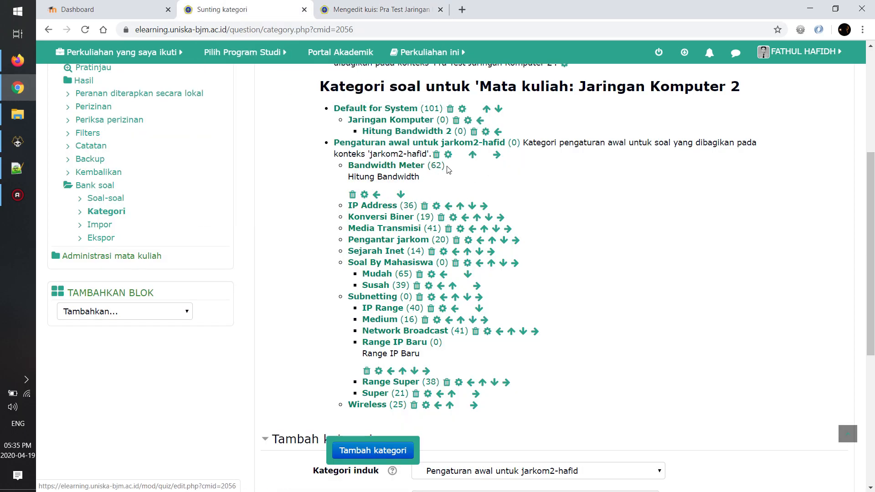
left_click_drag(450, 170, 427, 167)
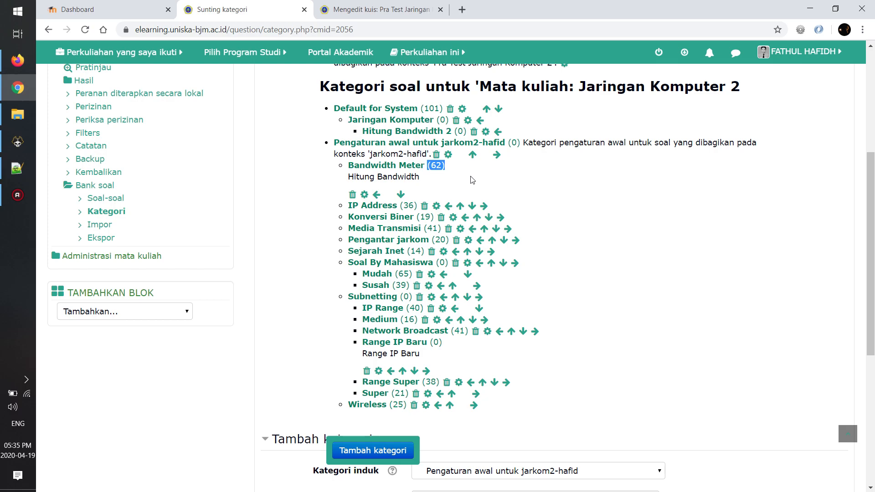
left_click(309, 182)
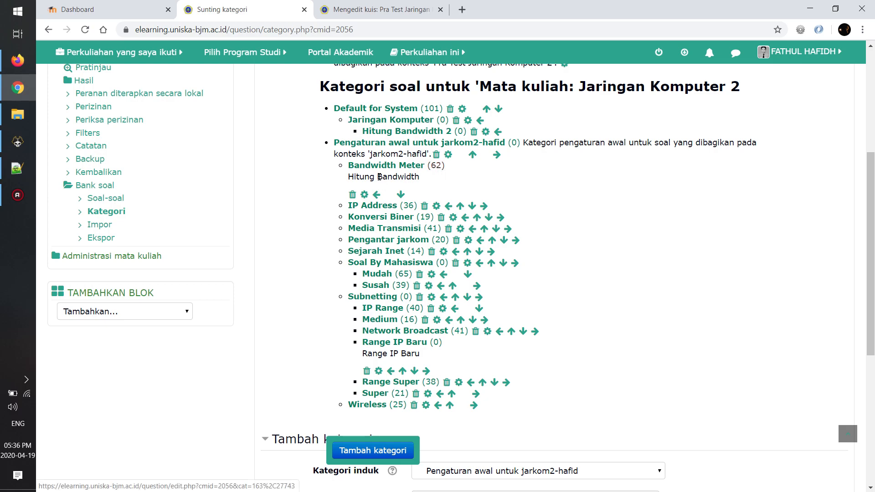
left_click(377, 10)
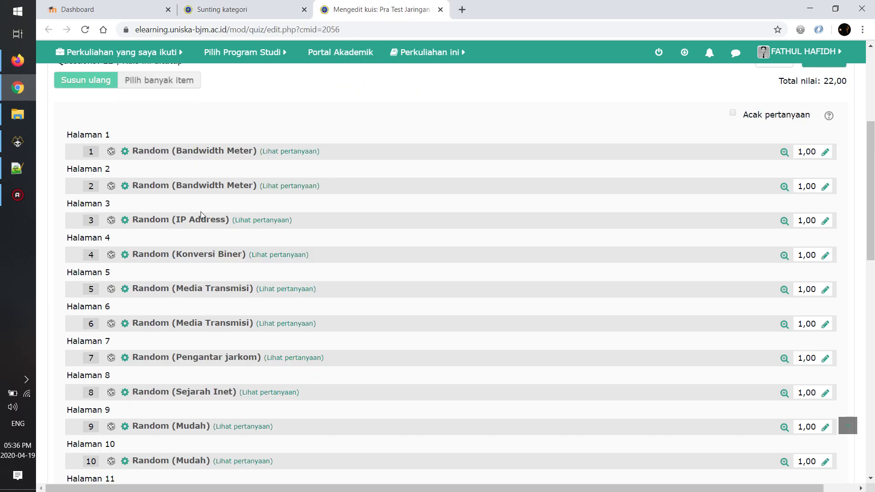
left_click_drag(186, 222, 226, 221)
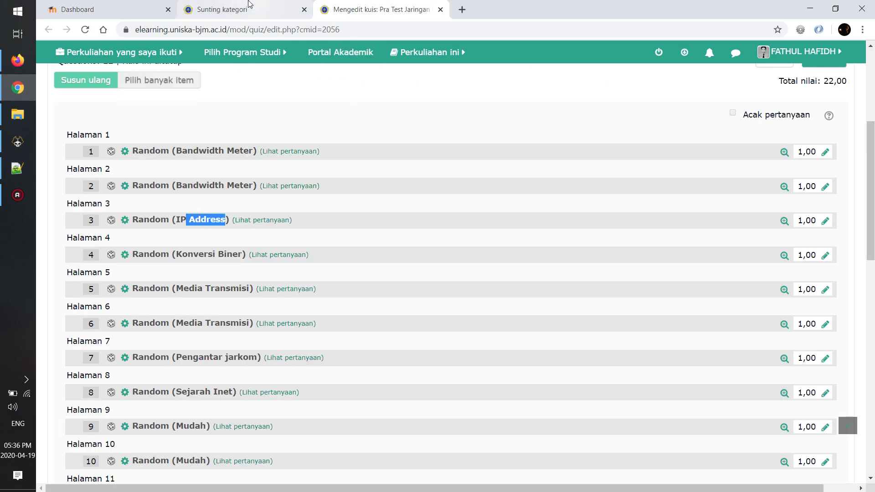
Return to the category list and examine the topic categories, including the Soal By Mahasiswa and Subnetting subcategories
left_click(246, 9)
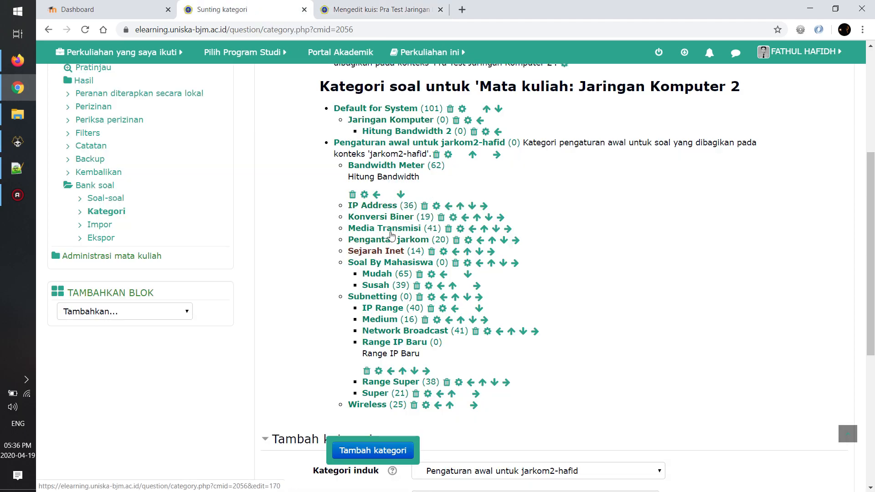
scroll(393, 241, "down", 1)
scroll(393, 241, "down", 1)
scroll(401, 237, "up", 2)
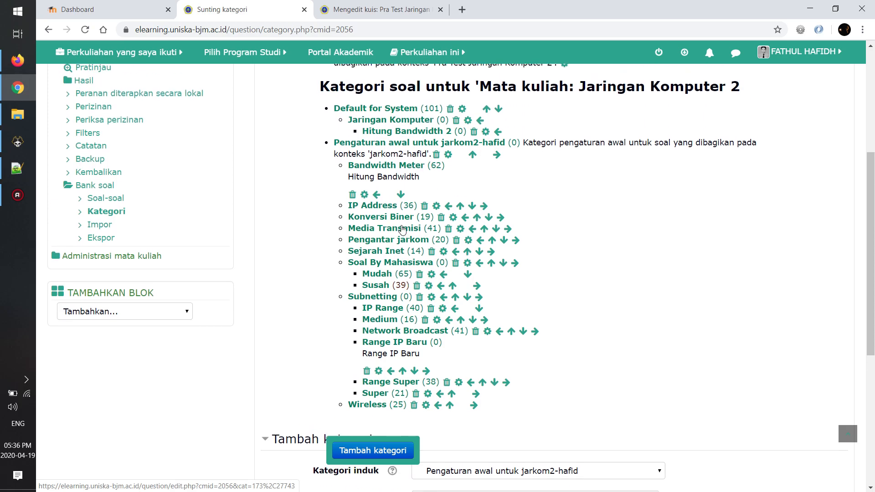
scroll(415, 231, "down", 2)
scroll(415, 231, "up", 2)
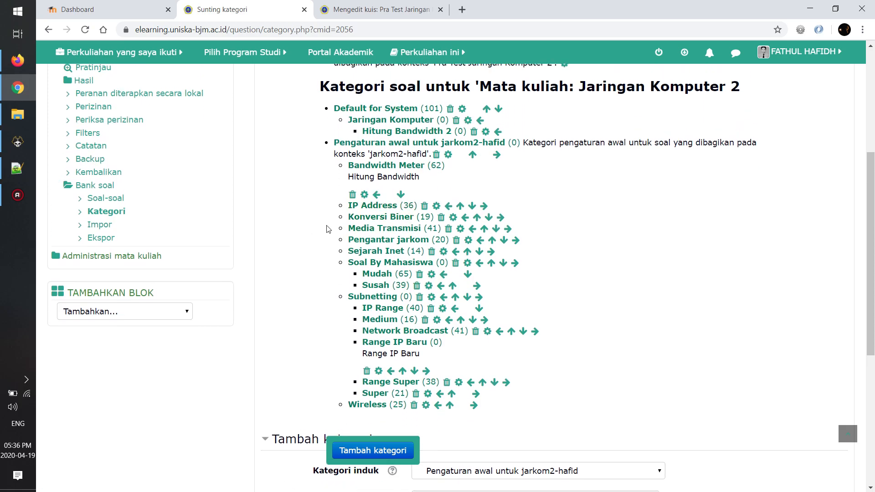
scroll(310, 214, "down", 1)
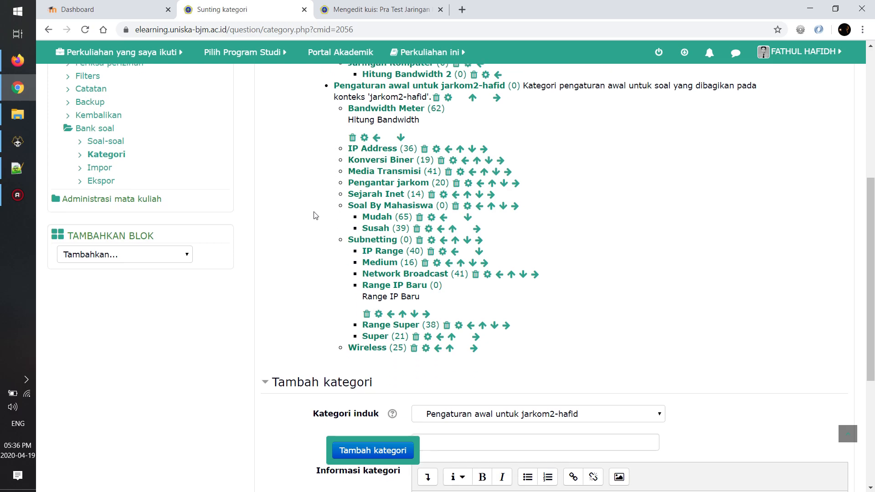
scroll(323, 224, "up", 1)
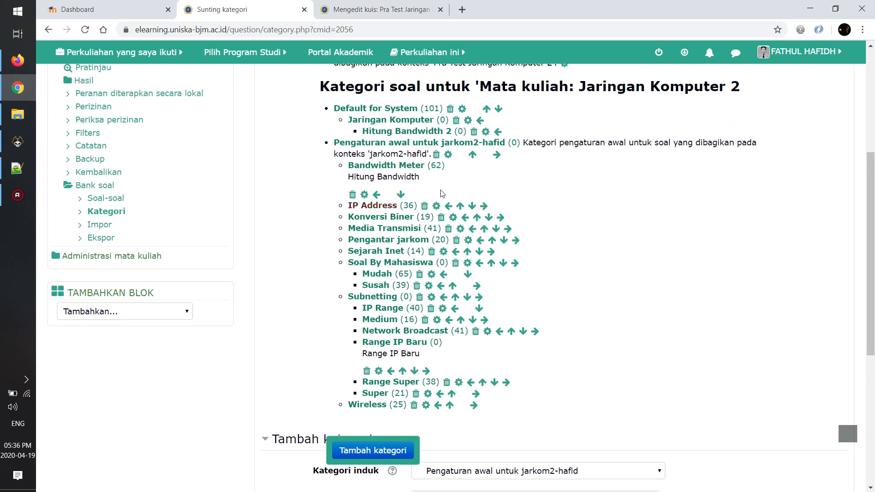
scroll(280, 218, "down", 1)
scroll(283, 223, "up", 1)
Open the question bank's Impor page and review the file formats and upload area
left_click(100, 224)
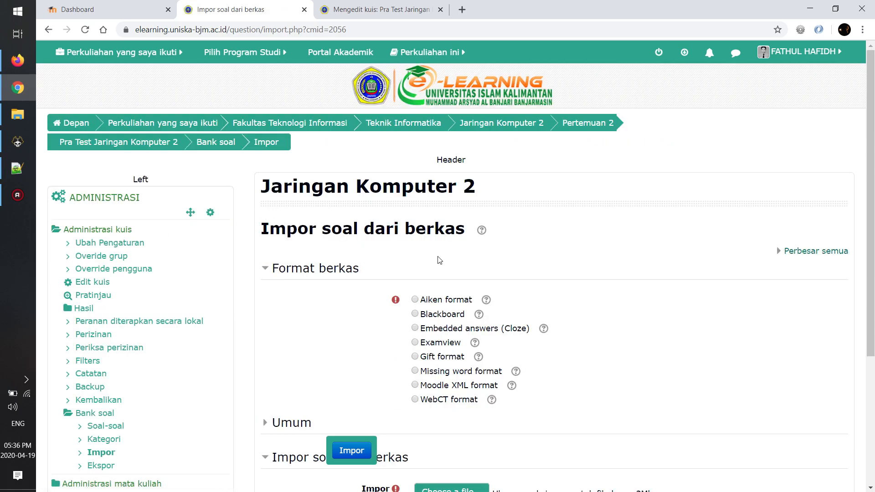
scroll(366, 215, "down", 2)
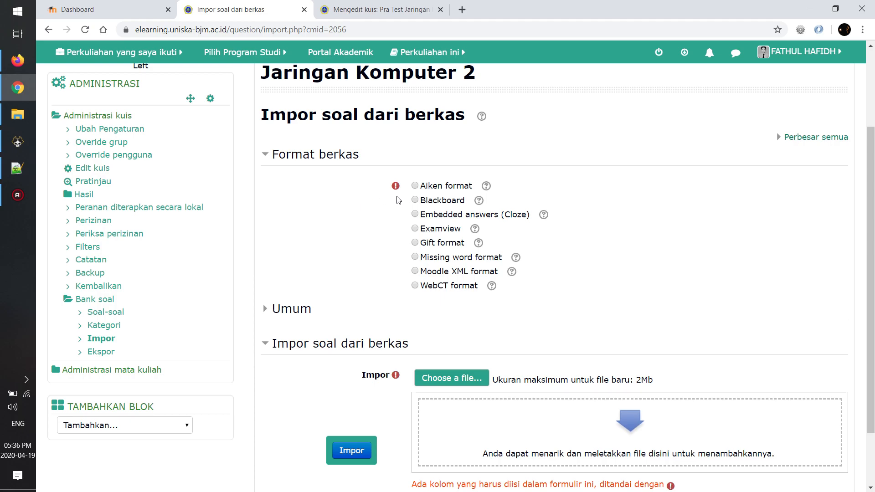
scroll(454, 250, "up", 2)
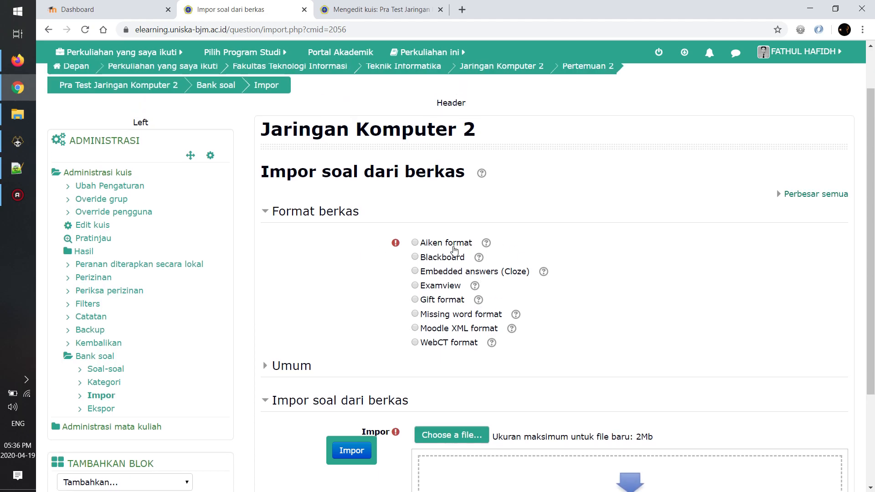
Select Aiken format as the file format and read its help text, highlighting the words "multiple choice"
left_click(486, 242)
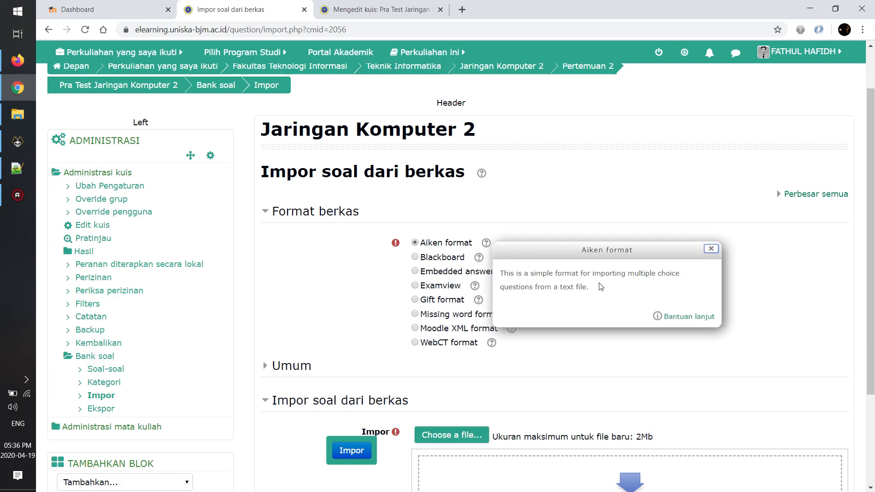
left_click_drag(628, 274, 675, 276)
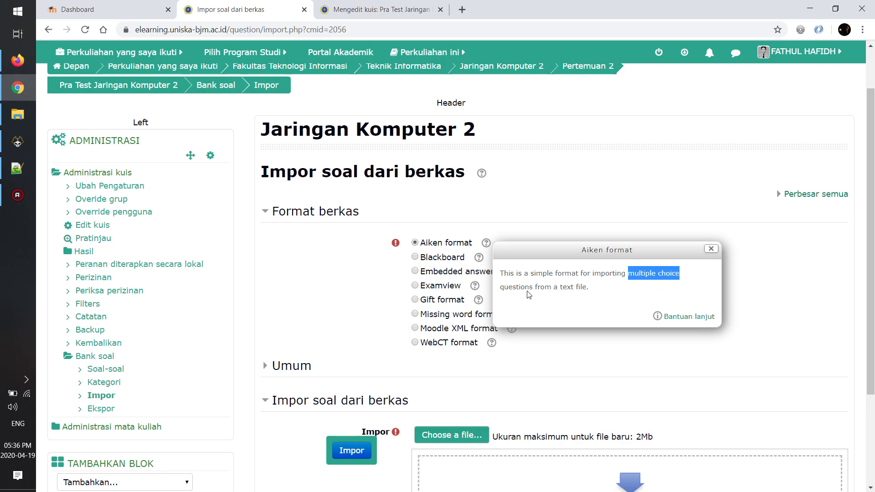
left_click(370, 305)
scroll(376, 291, "down", 1)
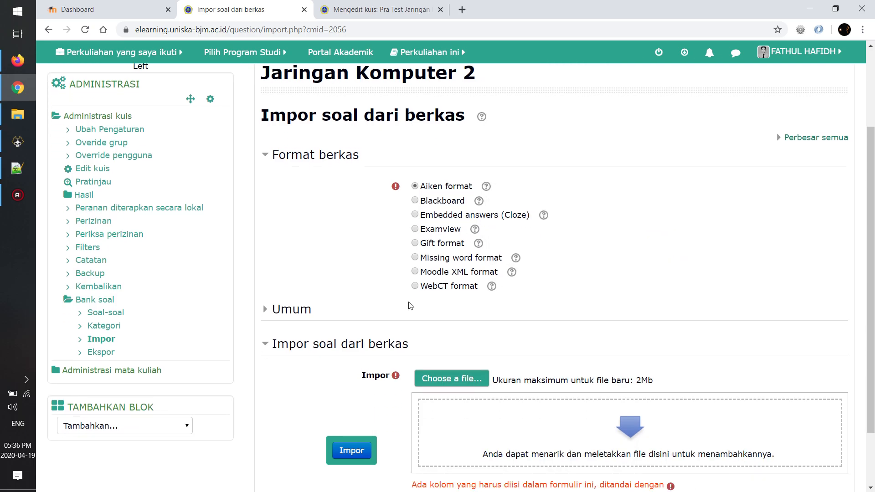
scroll(318, 308, "down", 1)
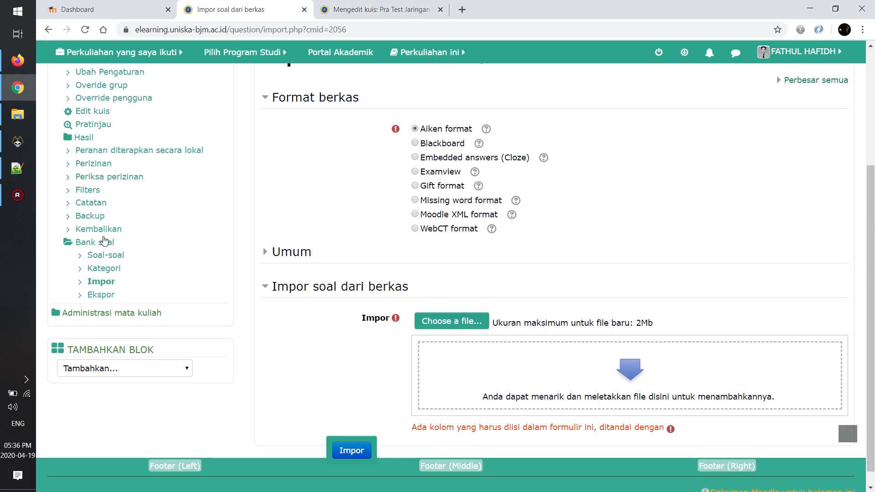
Leave the import form for the question category list and open the Range IP Baru subcategory under Subnetting
left_click(116, 271)
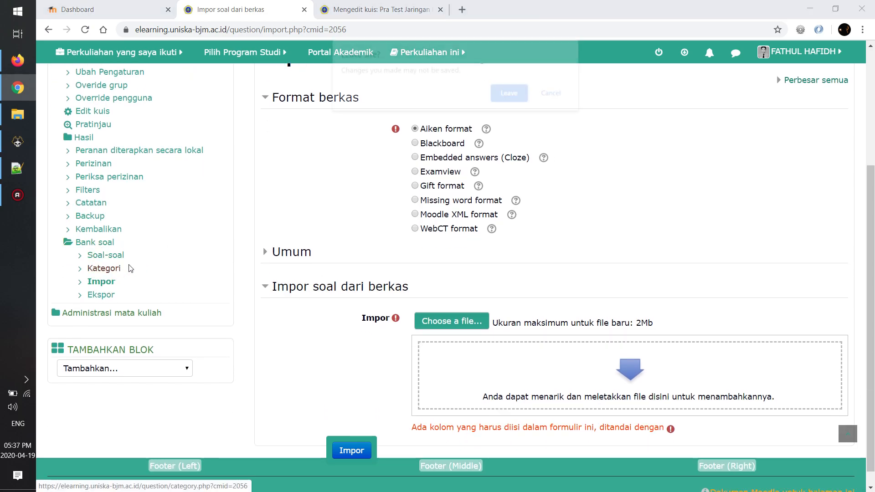
left_click(508, 94)
scroll(410, 274, "down", 5)
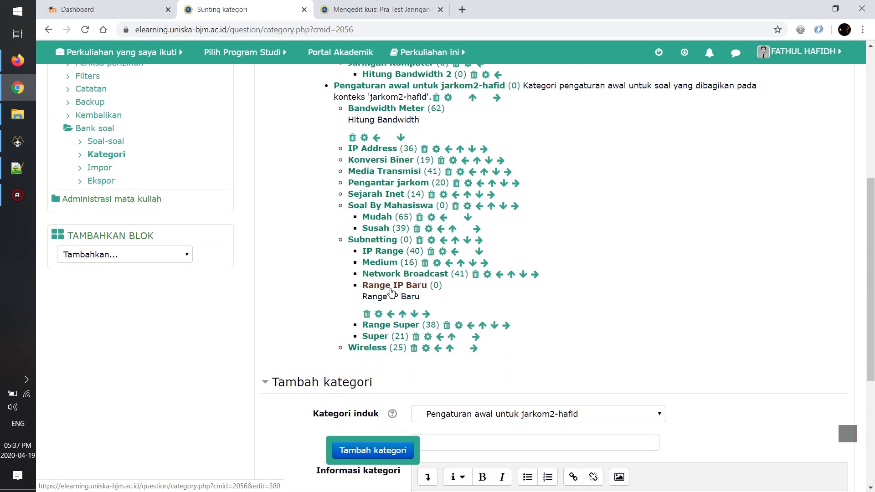
left_click(395, 287)
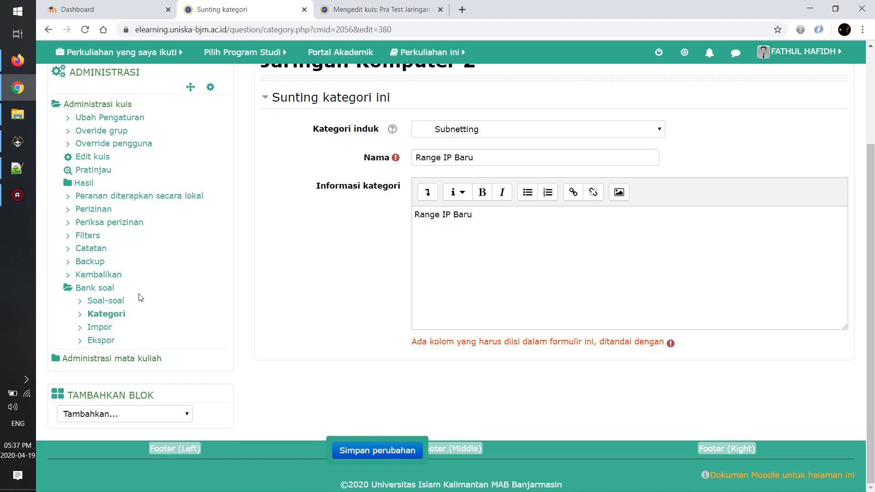
Return to the question bank's Impor page and select Aiken format as the file format
left_click(100, 328)
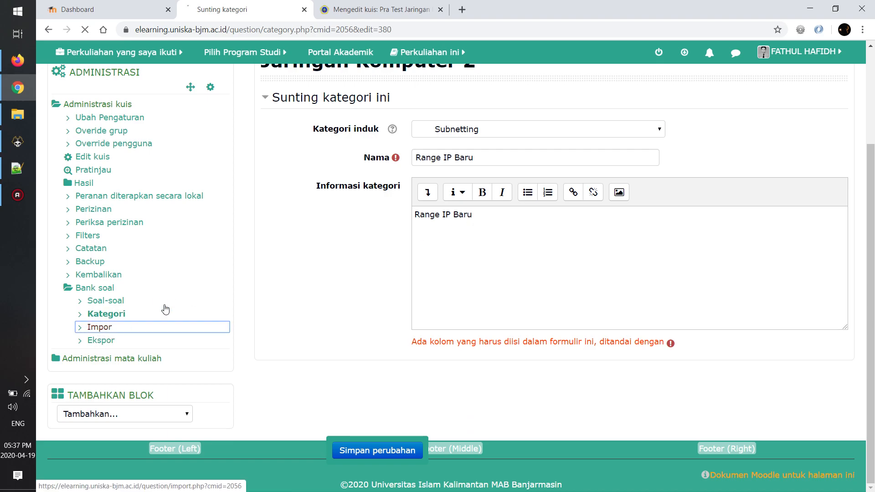
left_click(420, 302)
scroll(420, 302, "down", 4)
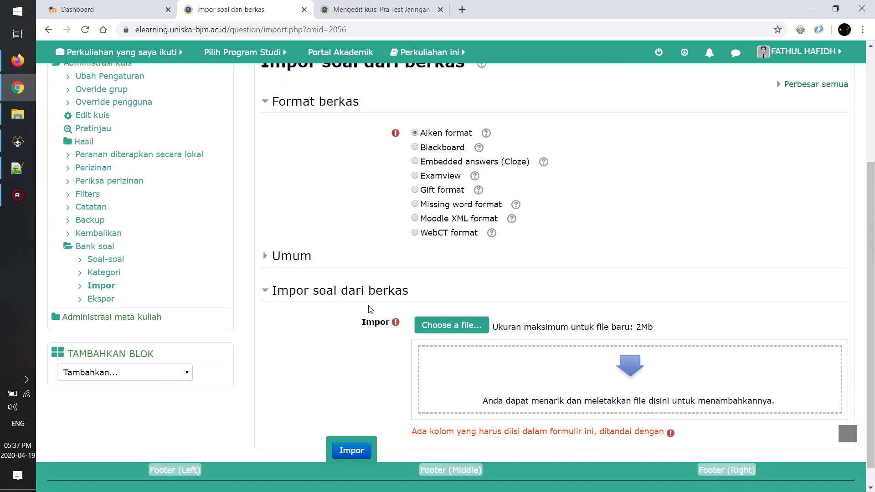
Expand the Umum settings and set the import category to Range IP Baru
left_click(289, 252)
scroll(511, 295, "down", 1)
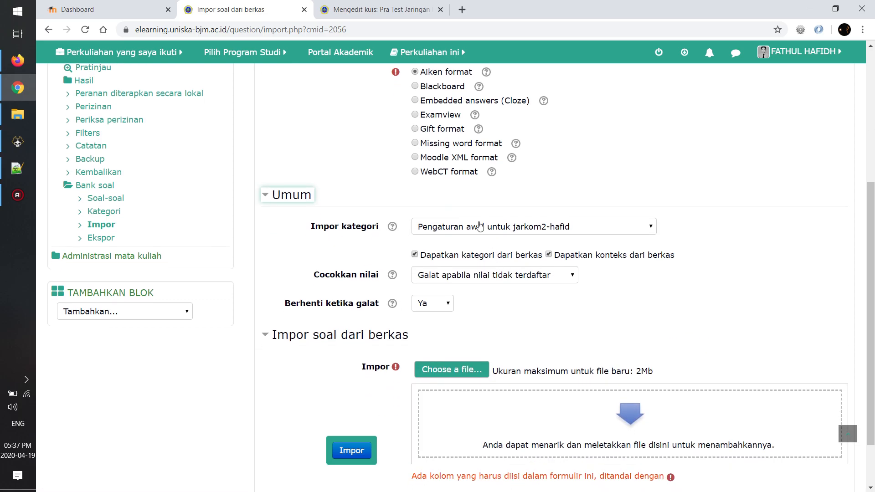
left_click(481, 228)
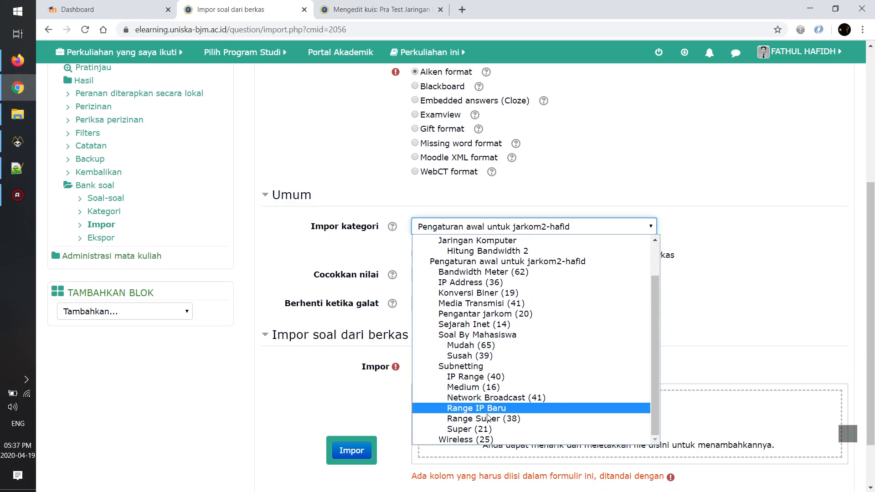
left_click(496, 409)
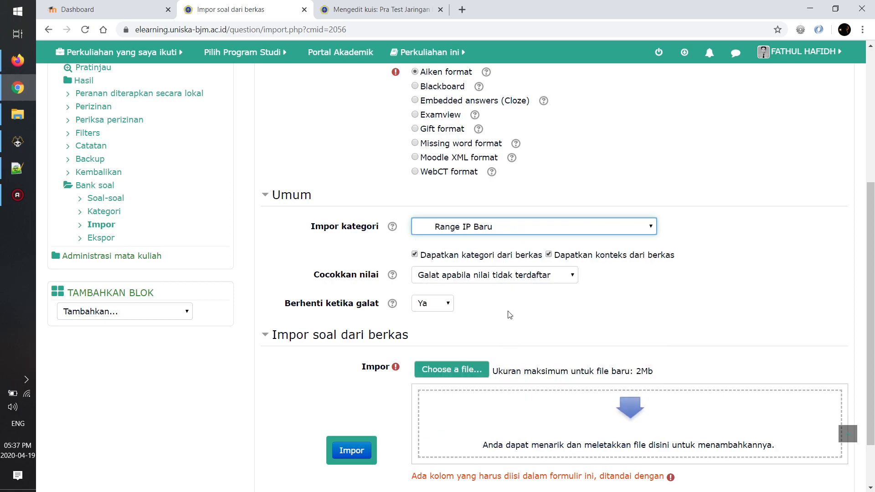
scroll(501, 319, "down", 2)
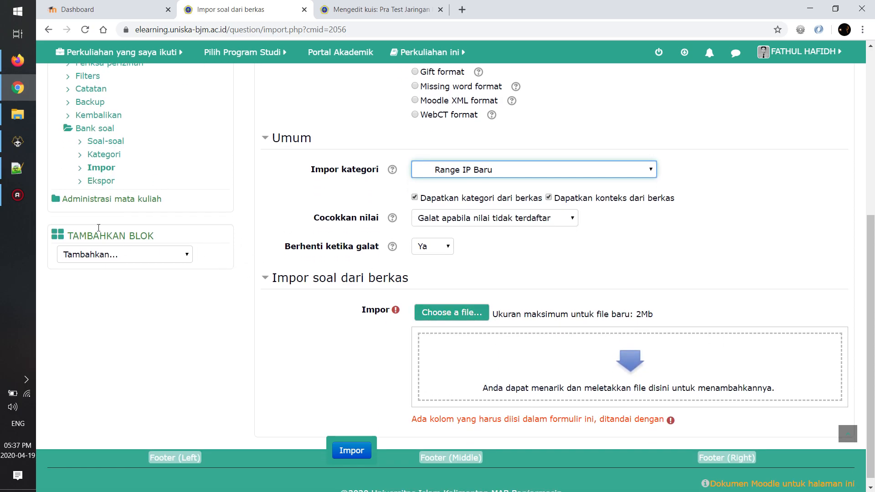
Switch to File Explorer, open template-soal.txt from the bank-soal folder in Book of Campuses, and shrink its text so both sample questions fit
left_click(25, 116)
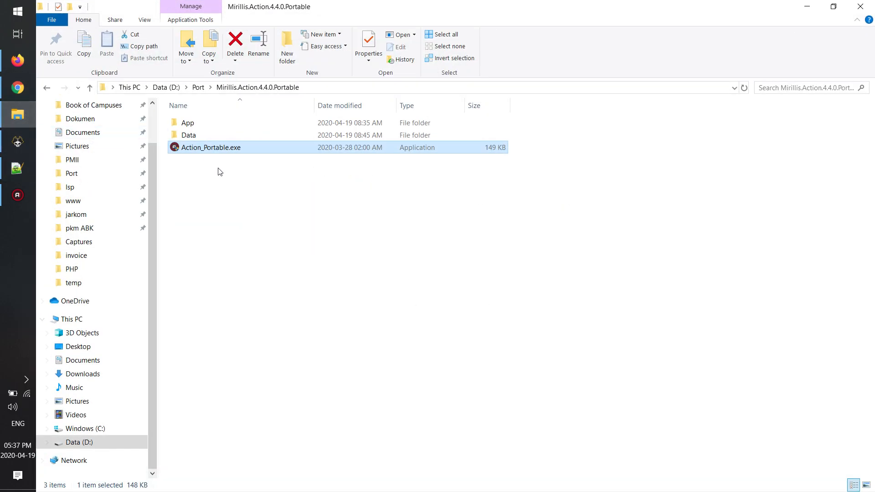
scroll(132, 193, "up", 2)
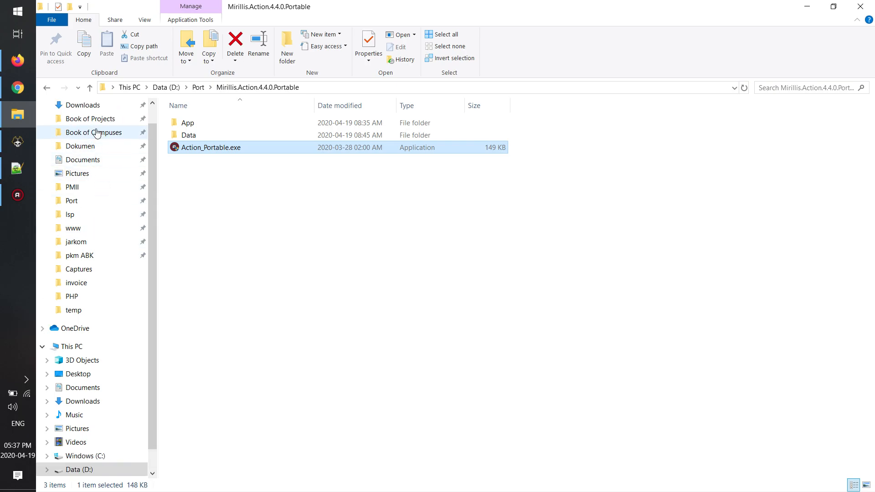
left_click(94, 132)
double_click(220, 323)
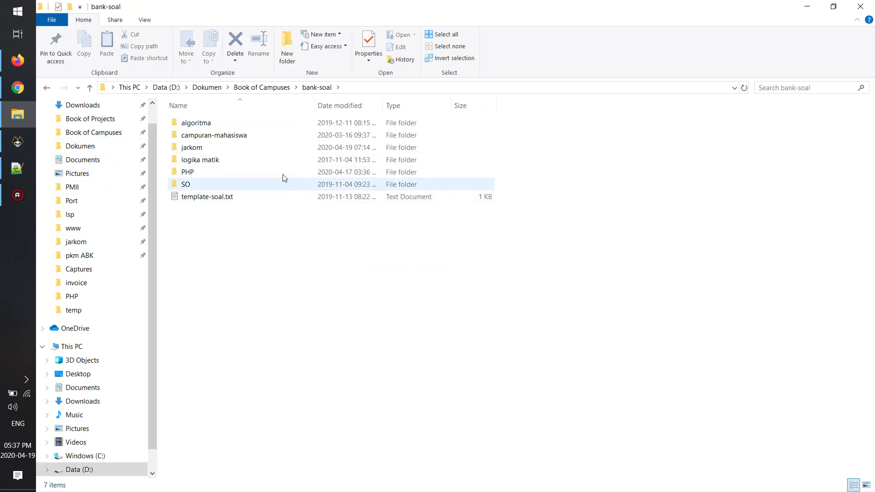
double_click(200, 196)
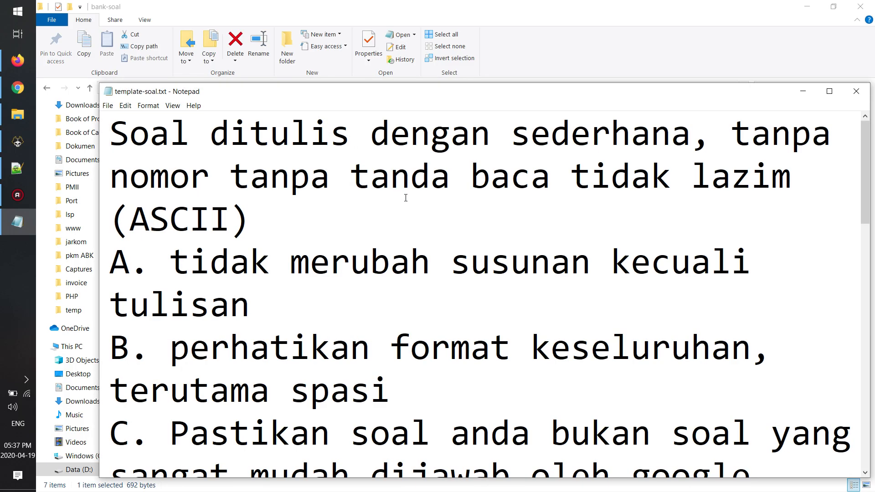
scroll(403, 200, "down", 5, "ctrl")
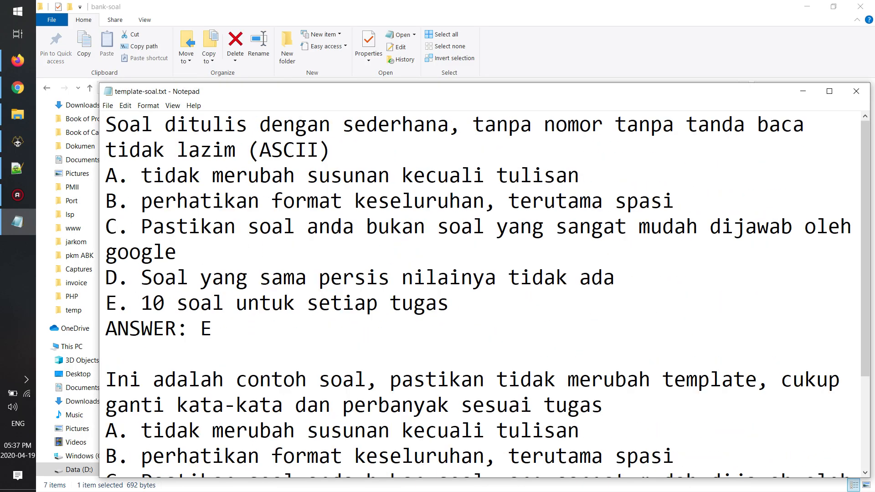
scroll(260, 264, "down", 1, "ctrl")
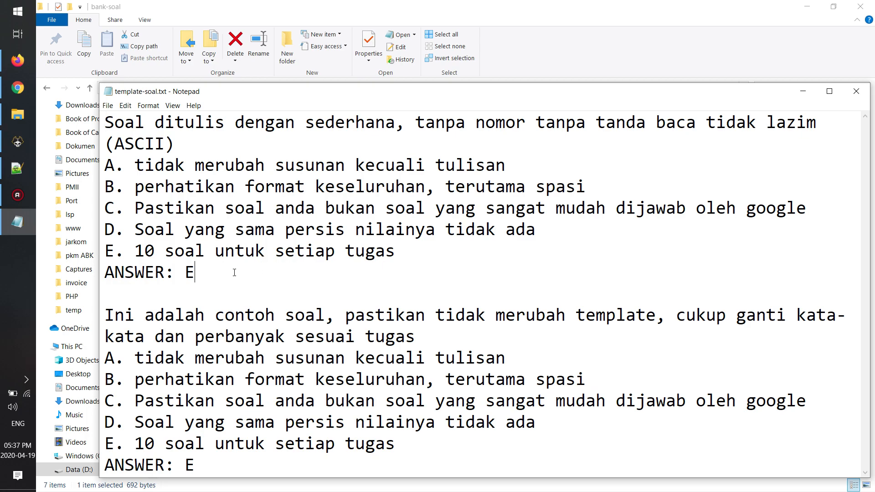
scroll(234, 272, "down", 1, "ctrl")
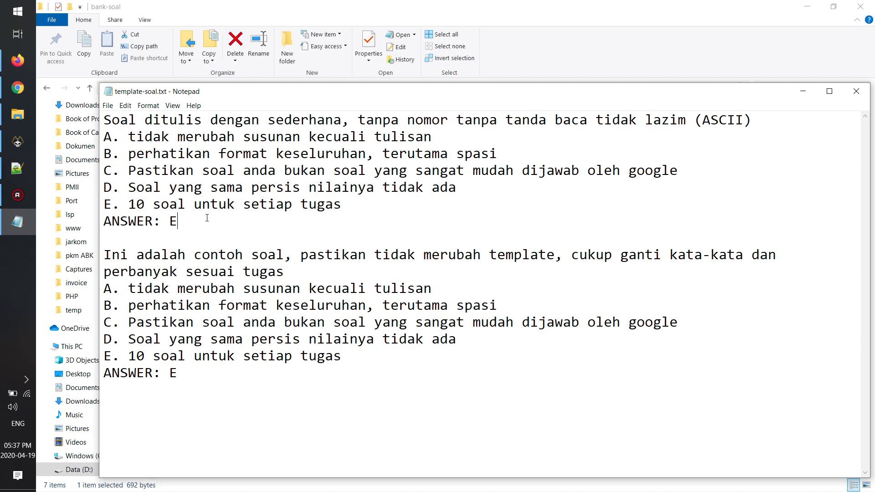
Highlight the first sample question and its "tanpa nomor tanpa tanda baca" wording to examine how questions must be written
left_click_drag(187, 219, 109, 123)
left_click(217, 234)
left_click_drag(743, 126, 269, 98)
left_click_drag(358, 121, 597, 121)
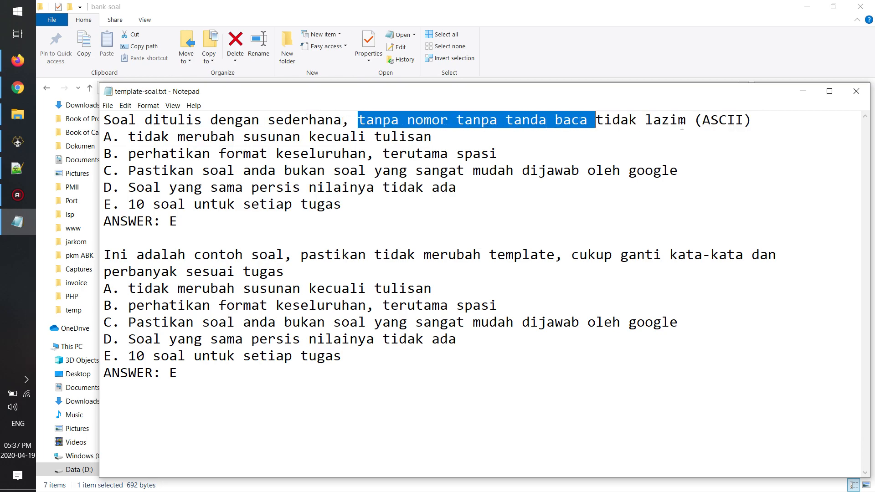
left_click(719, 120)
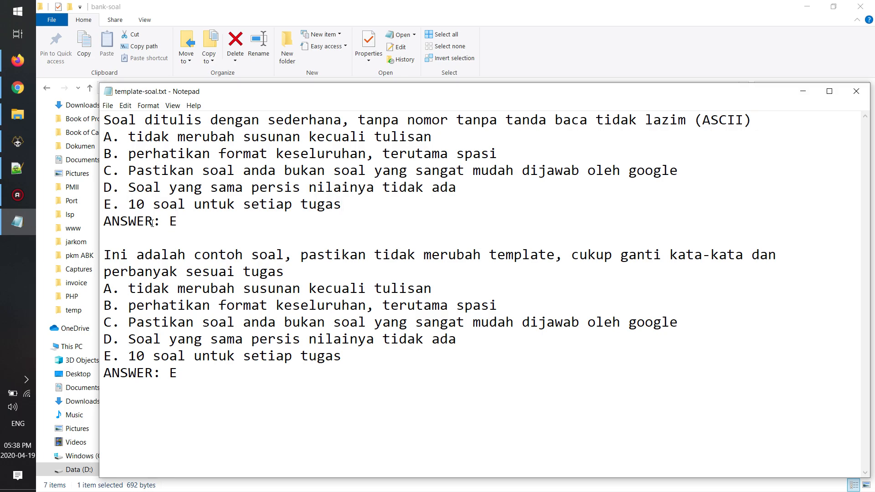
Highlight the entire first question block and the answer letter E in its ANSWER line to examine the template structure
left_click_drag(161, 222, 78, 111)
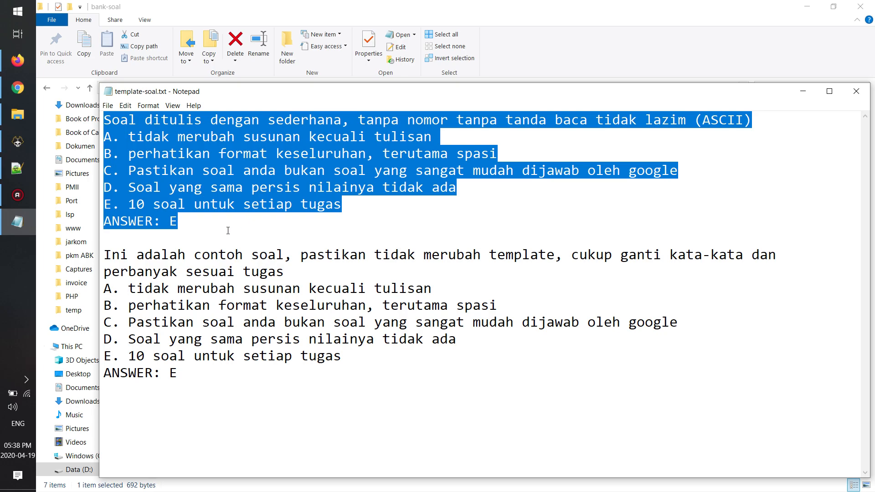
left_click(191, 231)
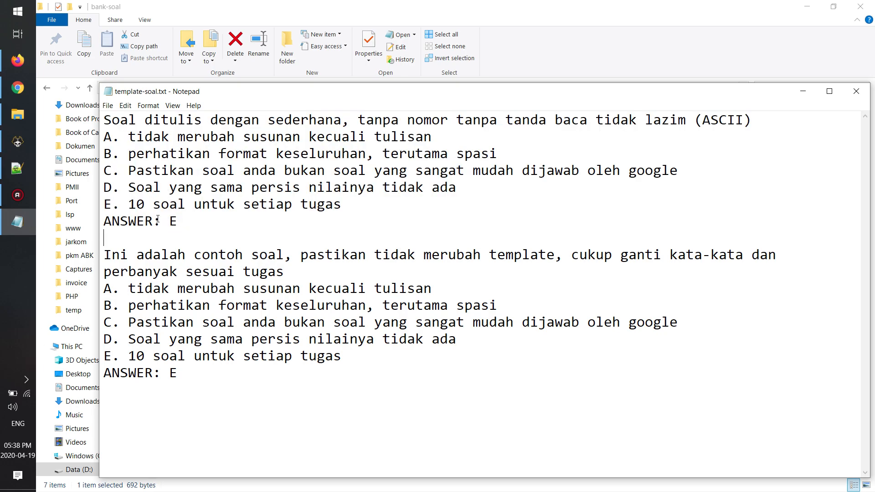
left_click_drag(170, 222, 174, 222)
type("E")
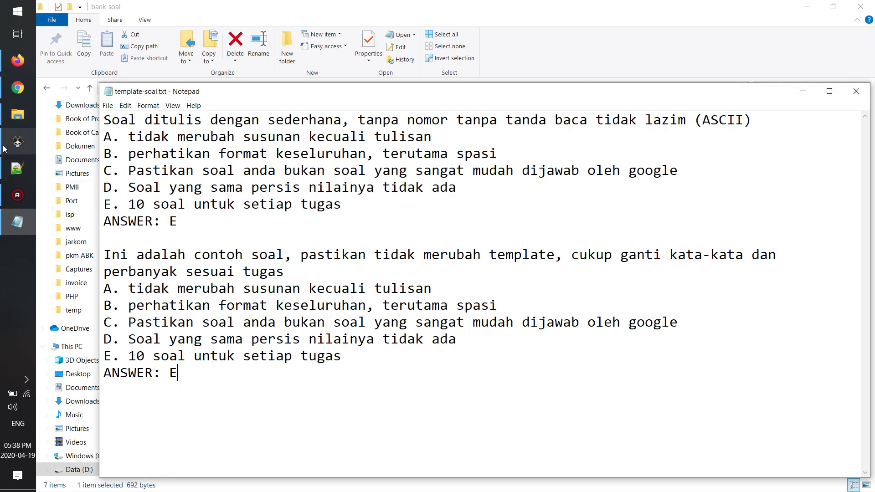
Add template-soal.txt from the bank-soal folder to the upload area of the Moodle import form in Chrome
left_click(17, 87)
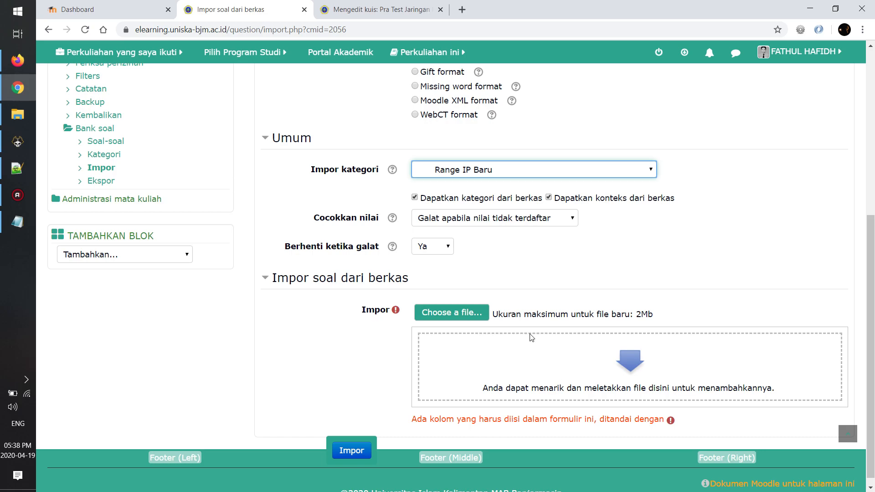
left_click(18, 115)
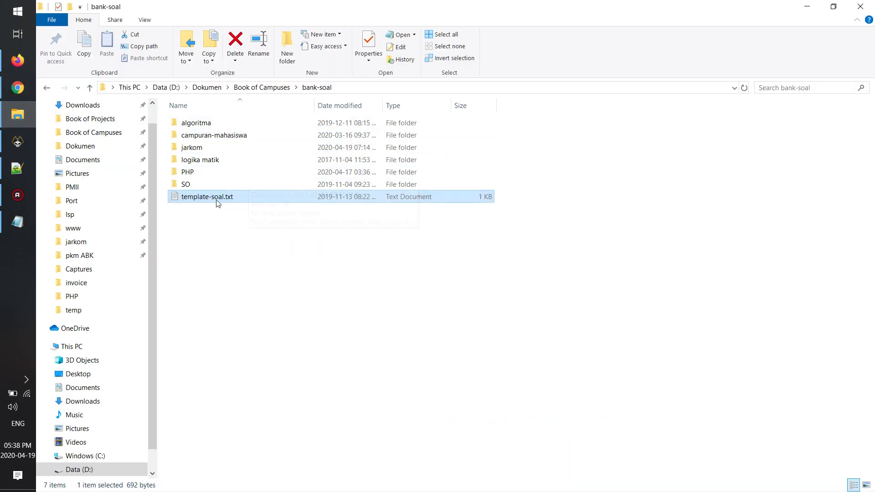
left_click_drag(215, 201, 514, 372)
key("alt+Tab")
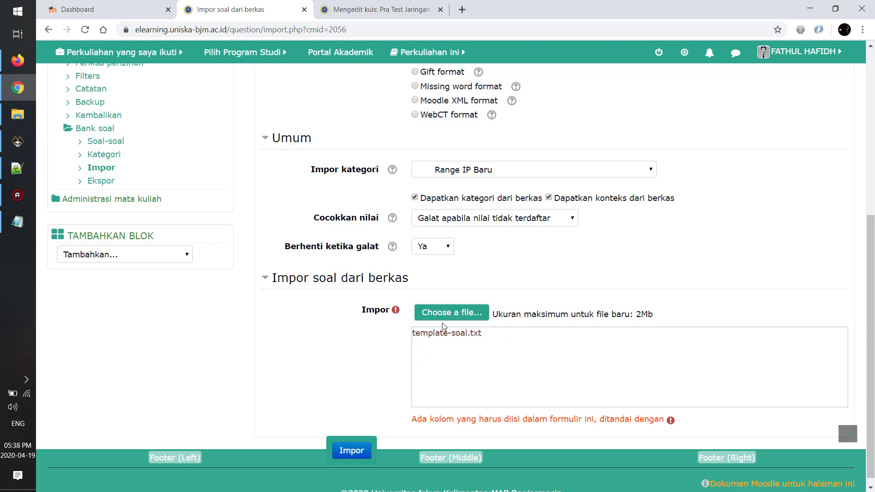
Import the uploaded question file and continue to the Range IP Baru question list in the question bank
left_click(350, 451)
scroll(444, 295, "down", 1)
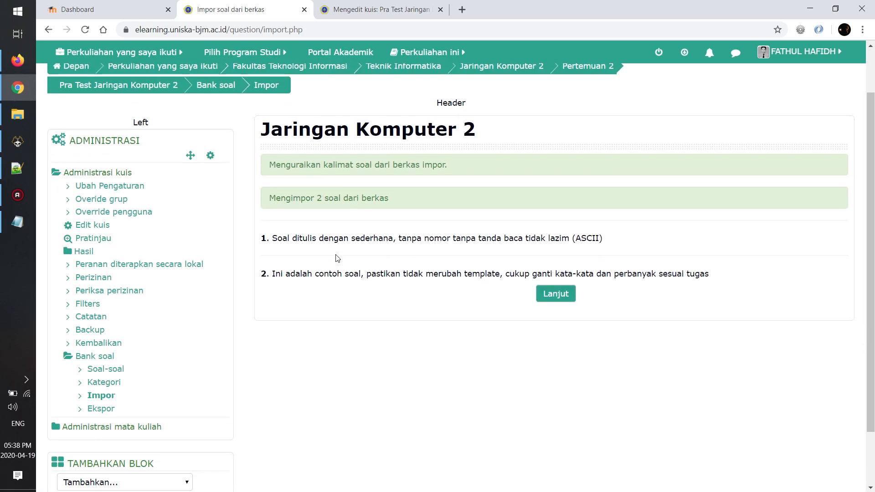
left_click(563, 295)
scroll(388, 318, "down", 2)
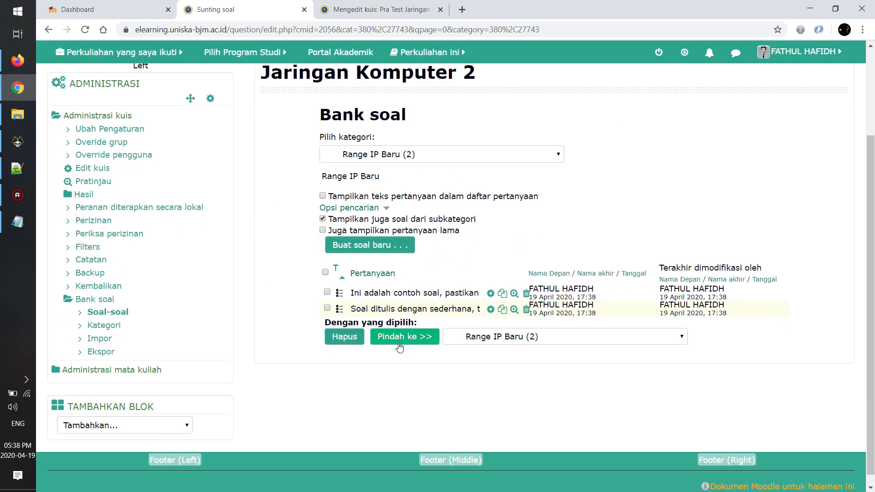
Switch to template-soal.txt in Notepad and highlight the first question, followed by both question blocks, to review the imported content
left_click(18, 222)
left_click_drag(187, 219, 106, 119)
left_click(205, 229)
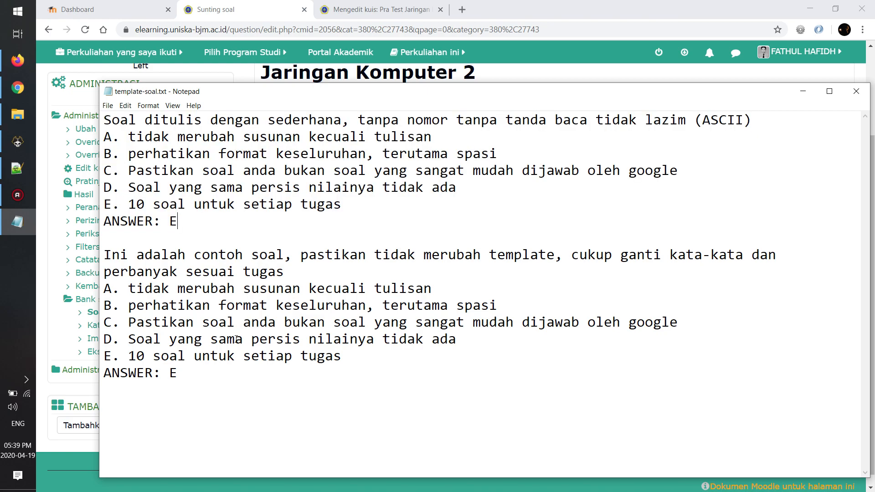
left_click_drag(188, 374, 80, 125)
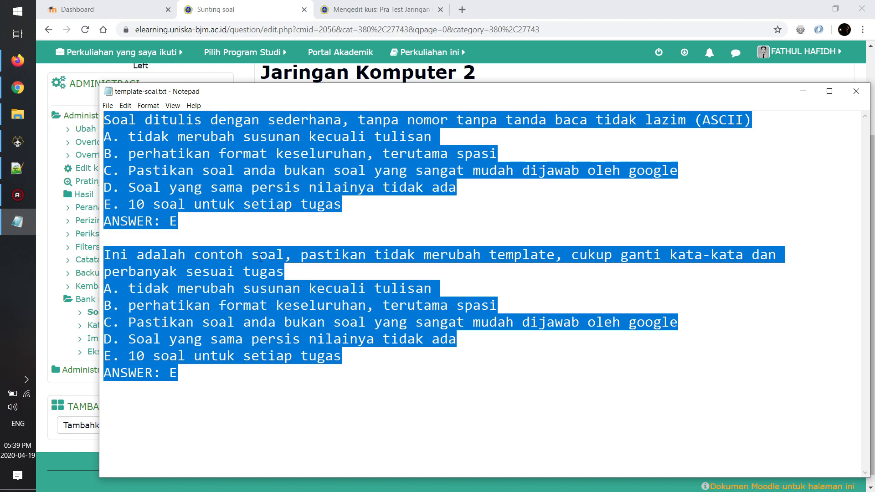
left_click(268, 272)
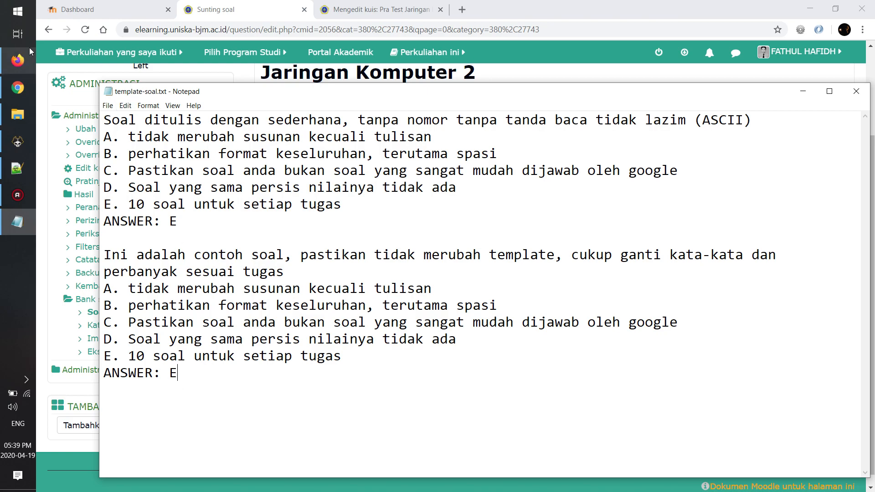
Switch to Firefox, open ip_range1.php from the ipsub index, and reload it several times to generate different random IP range questions
mouse_move(18, 60)
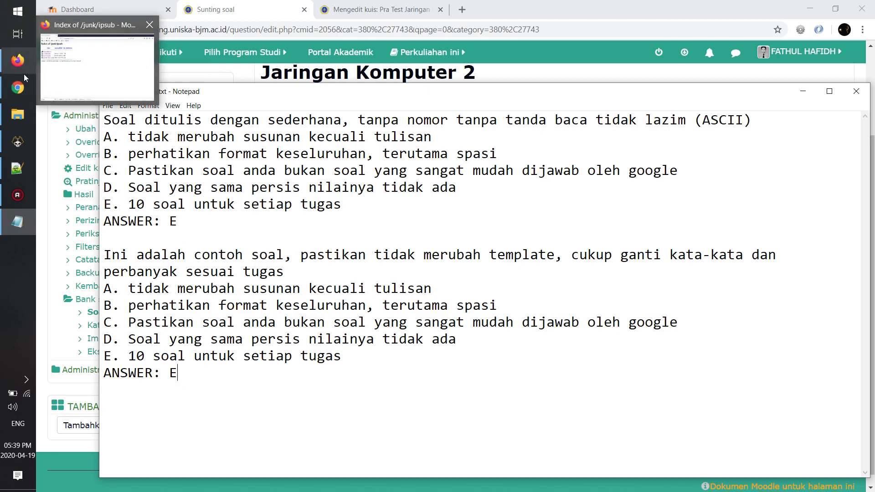
left_click(50, 89)
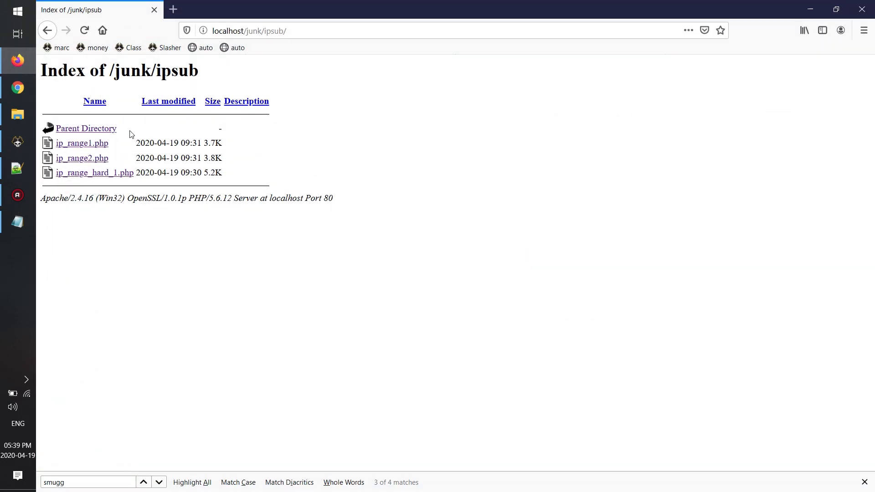
left_click(87, 144)
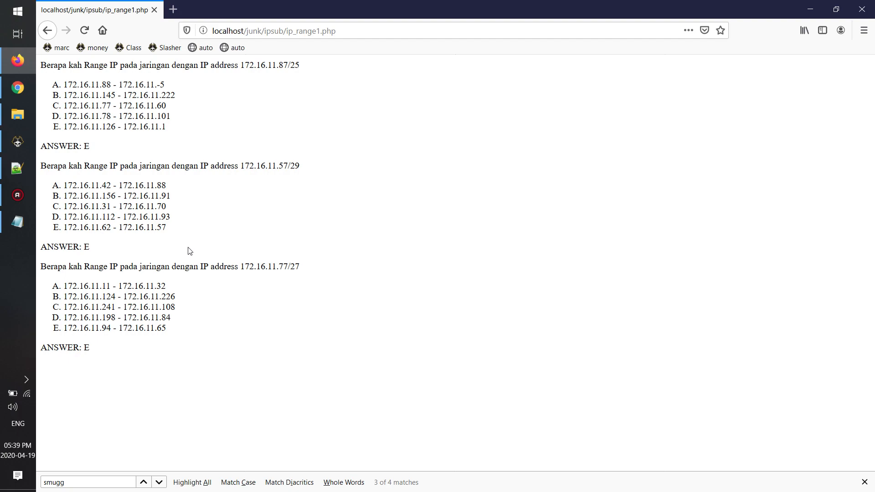
left_click(85, 30)
left_click(85, 30)
left_click(84, 30)
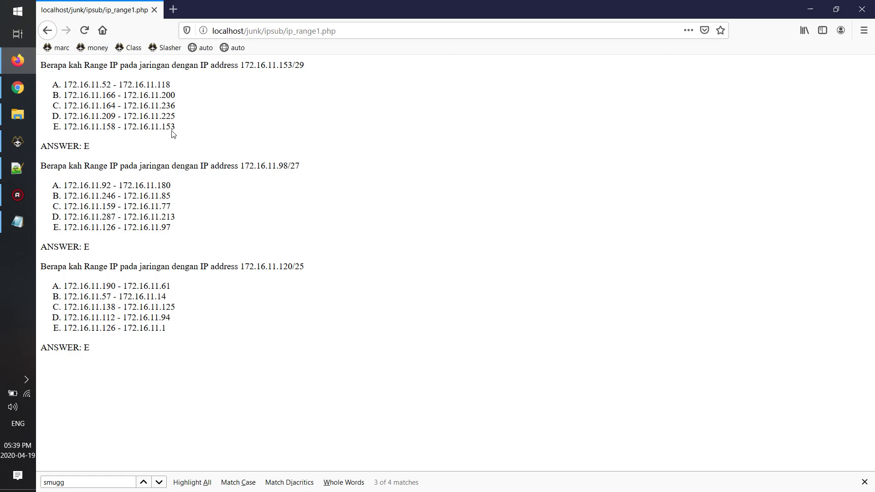
Switch to ip_range1.php in Notepad++, set the question loop's upper limit for $m to 100, and save the script
left_click(15, 172)
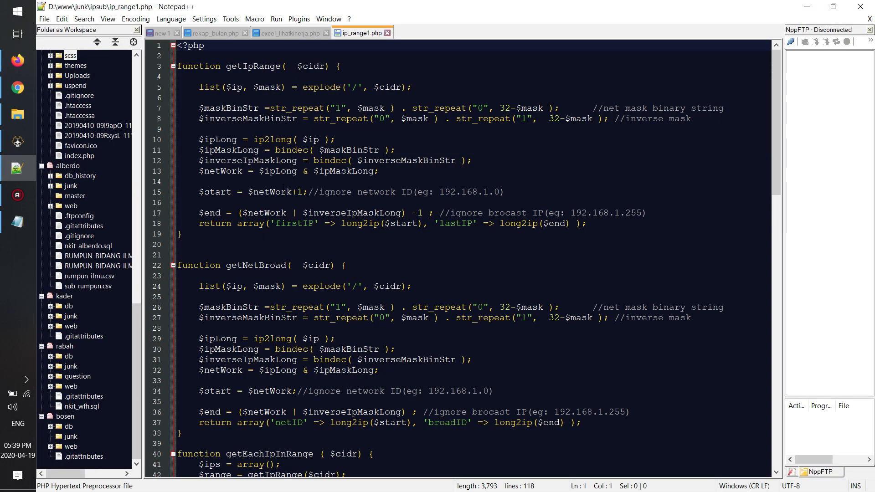
scroll(350, 64, "down", 19)
left_click(323, 254)
scroll(300, 292, "down", 7)
double_click(272, 286)
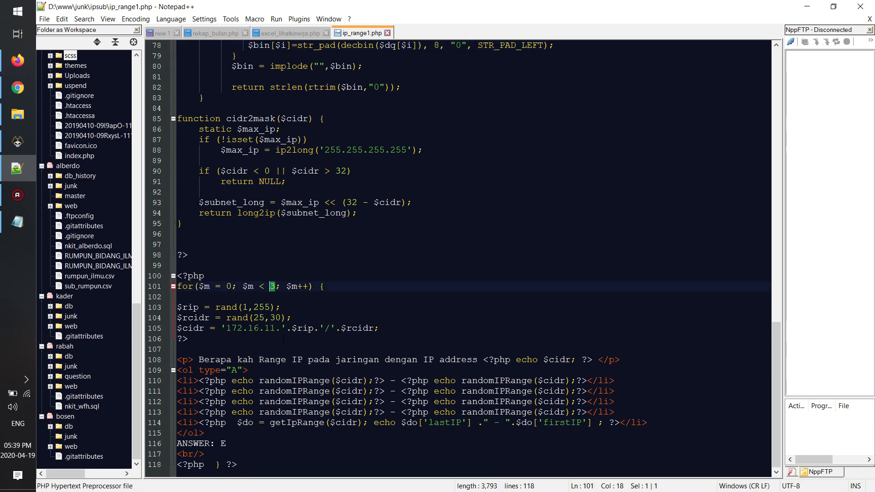
type("100")
left_click(386, 286)
key("ctrl+s")
Return to Firefox, reload the ip_range1.php page to generate a new question set, and review the questions
key("alt+Tab")
key("F5")
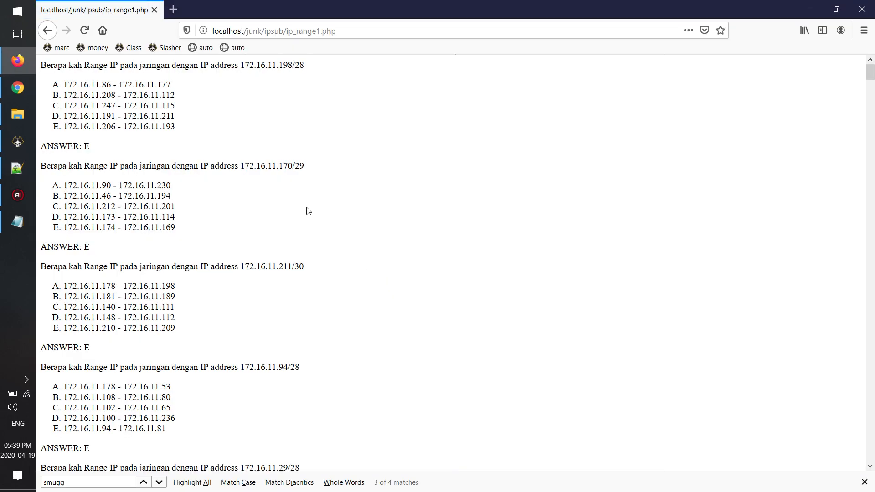
scroll(266, 171, "down", 4)
scroll(268, 173, "up", 4)
key("F5")
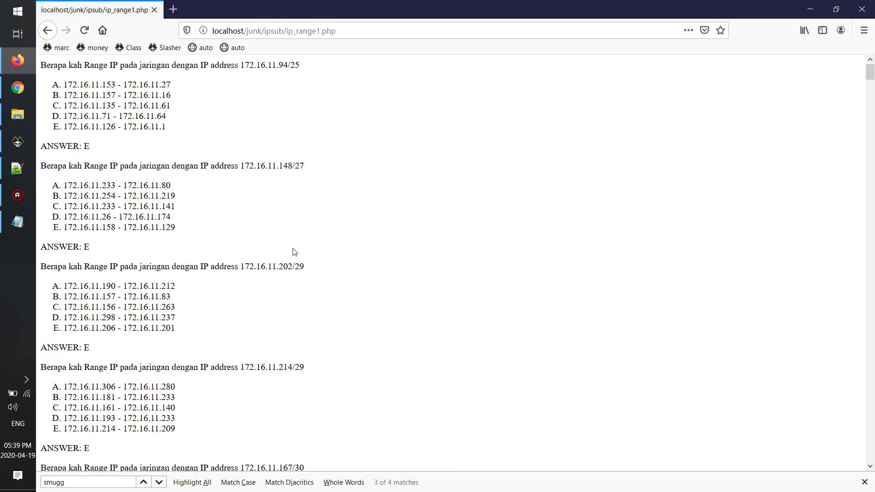
scroll(294, 252, "down", 10)
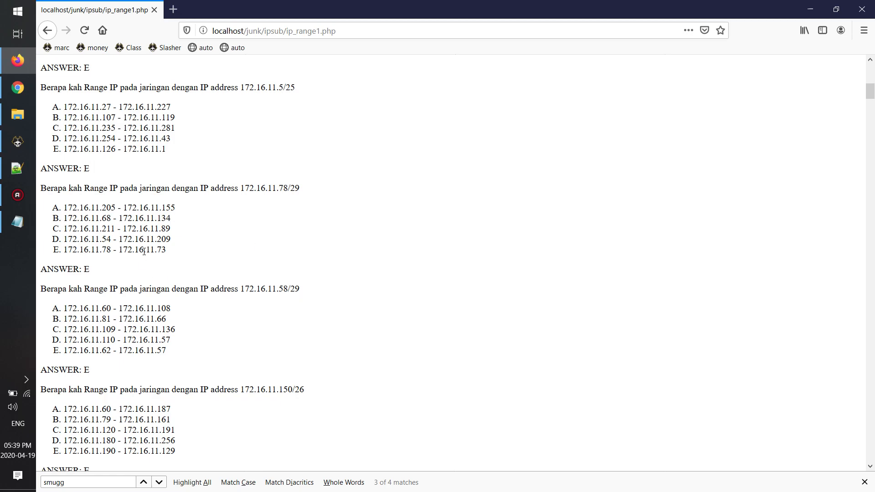
scroll(144, 251, "down", 11)
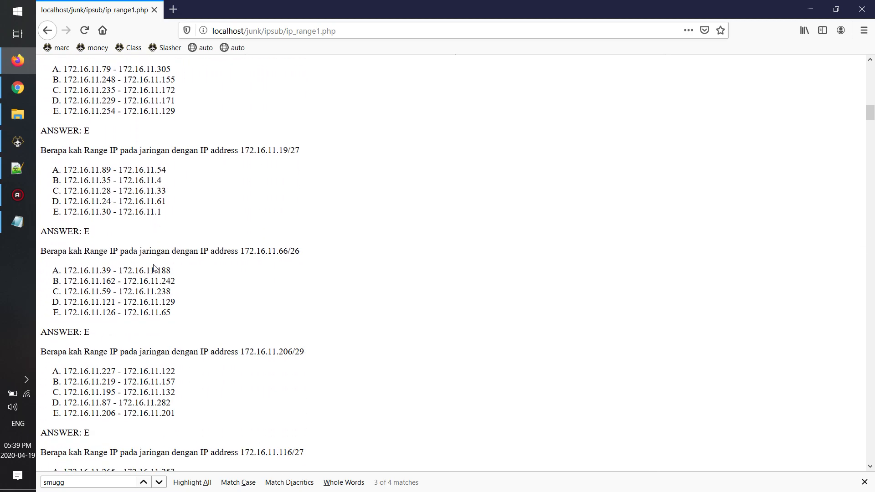
scroll(154, 268, "down", 5)
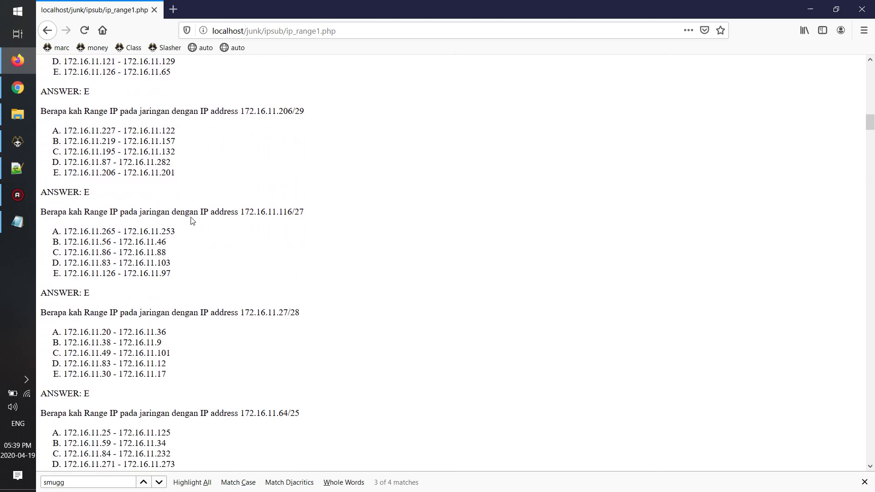
Copy all the generated questions from the ip_range1.php page
key("ctrl+a")
right_click(130, 160)
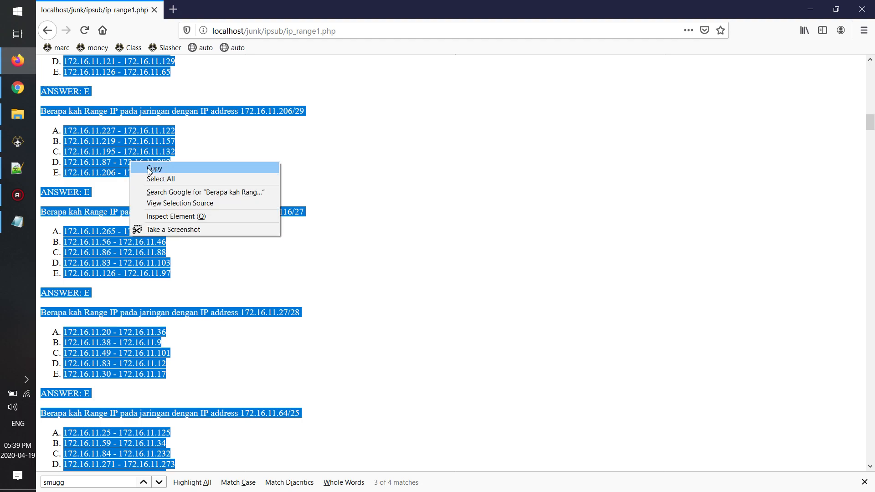
left_click(146, 168)
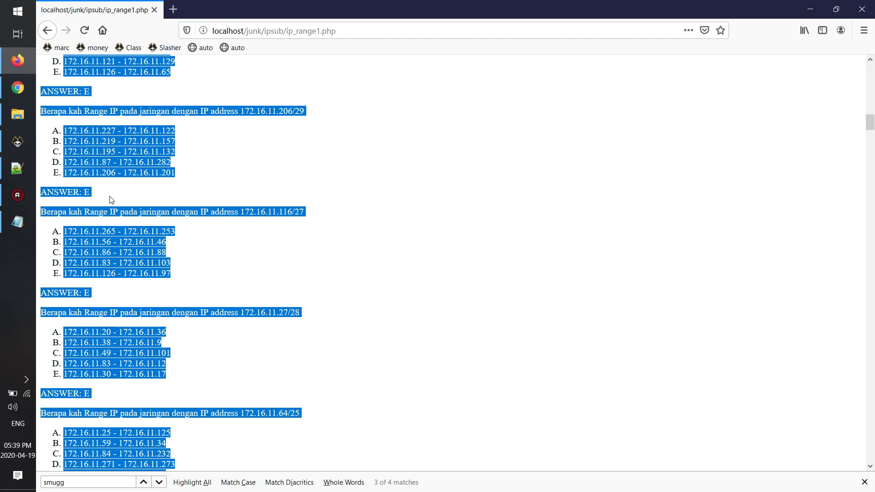
Switch to Notepad and replace the contents of template-soal.txt with the questions copied from the web page
left_click(28, 214)
left_click_drag(193, 364, 38, 108)
key("ctrl+v")
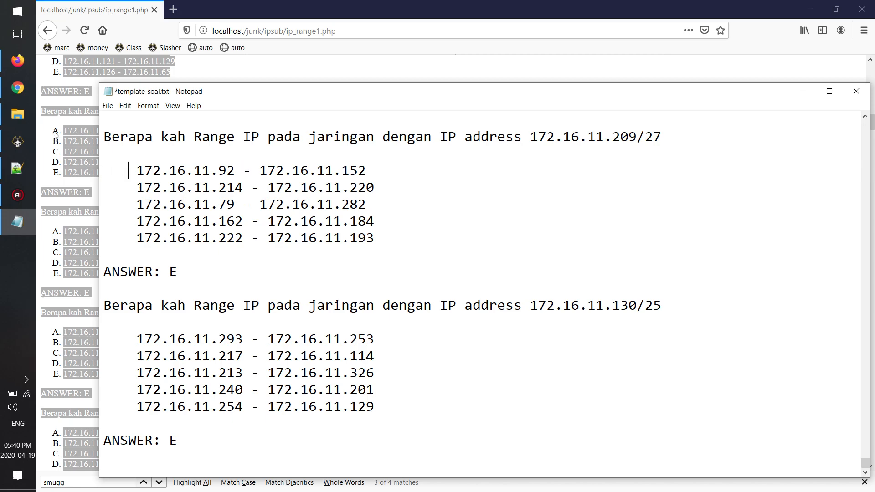
key("alt+Tab")
key("alt+Tab")
Launch Word, create a blank document, and paste the generated questions into it
left_click(1, 4)
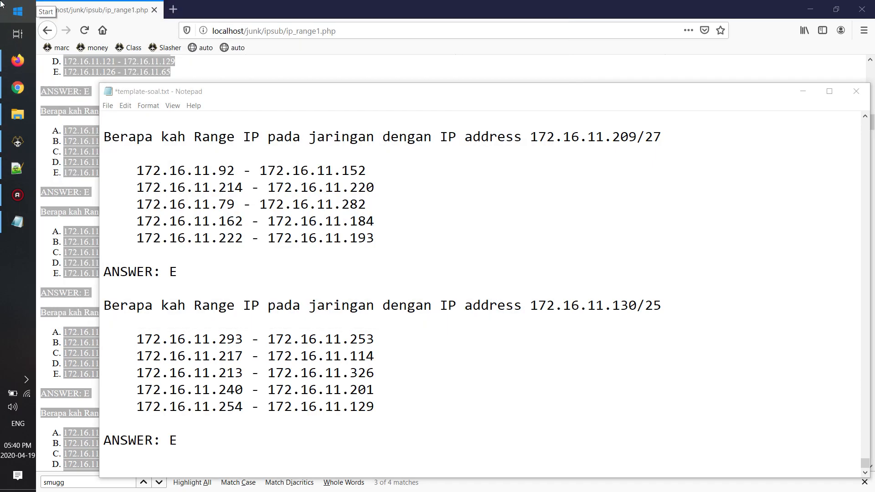
type("word")
key("Return")
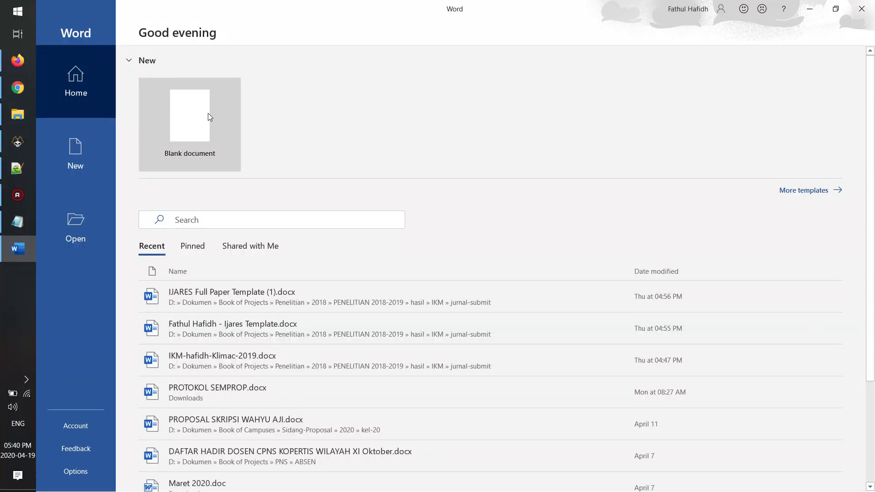
left_click(207, 113)
key("ctrl+v")
scroll(317, 235, "up", 3)
Copy the entire Word document and replace the template-soal.txt text in Notepad with it, checking the lettered answer lines
key("ctrl+a")
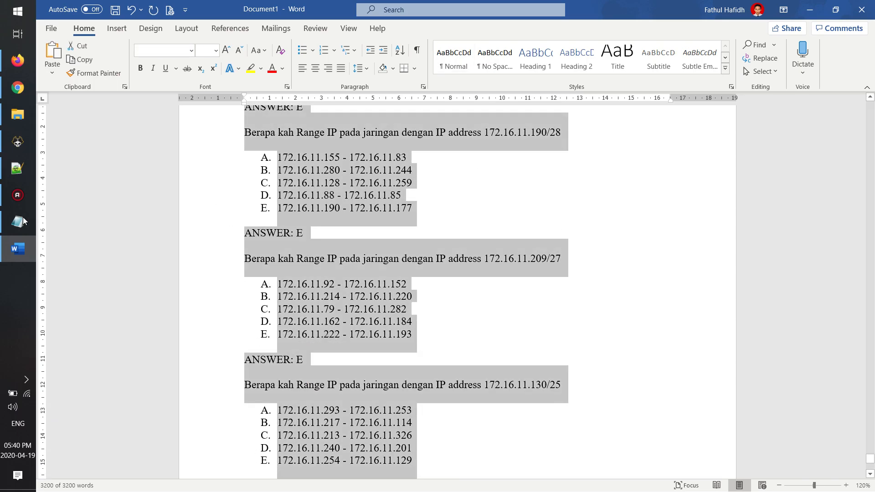
right_click(324, 192)
left_click(348, 214)
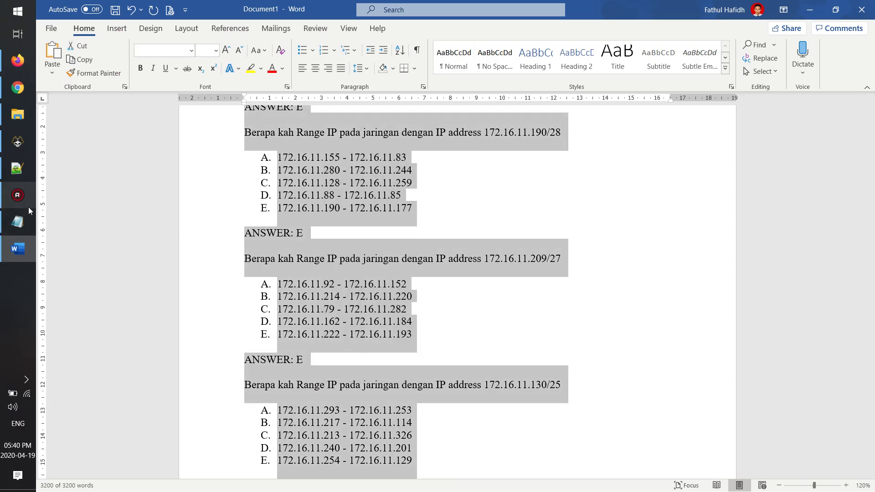
left_click(17, 222)
key("ctrl+a")
key("ctrl+v")
scroll(248, 260, "up", 10)
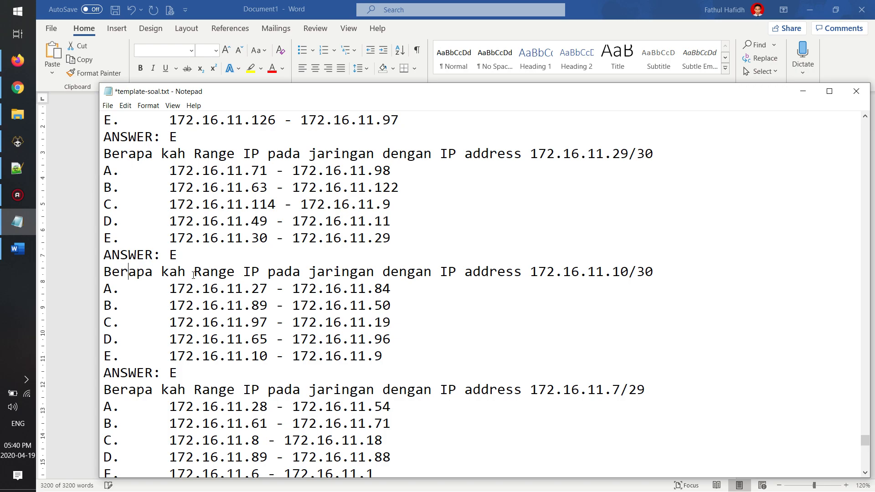
left_click_drag(126, 326, 119, 339)
left_click(122, 355)
Save the Notepad text as a new file named range_ip_6.txt in the jarkom folder inside bank-soal
left_click(108, 106)
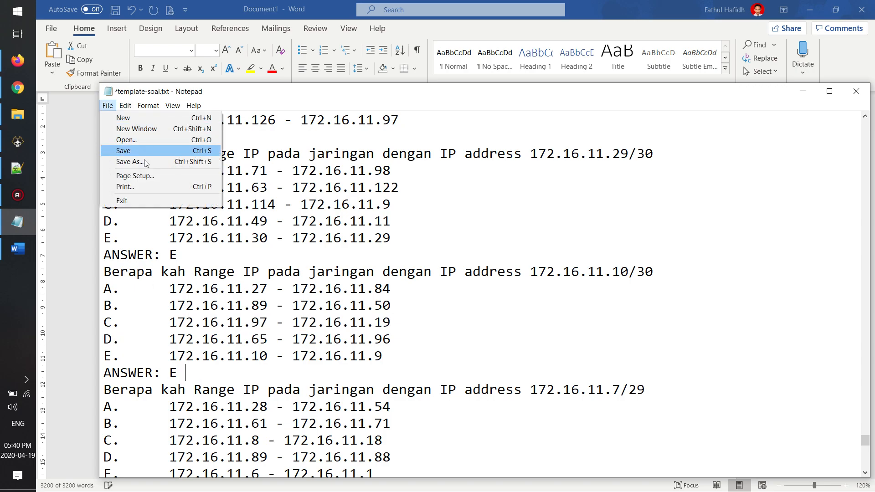
left_click(130, 162)
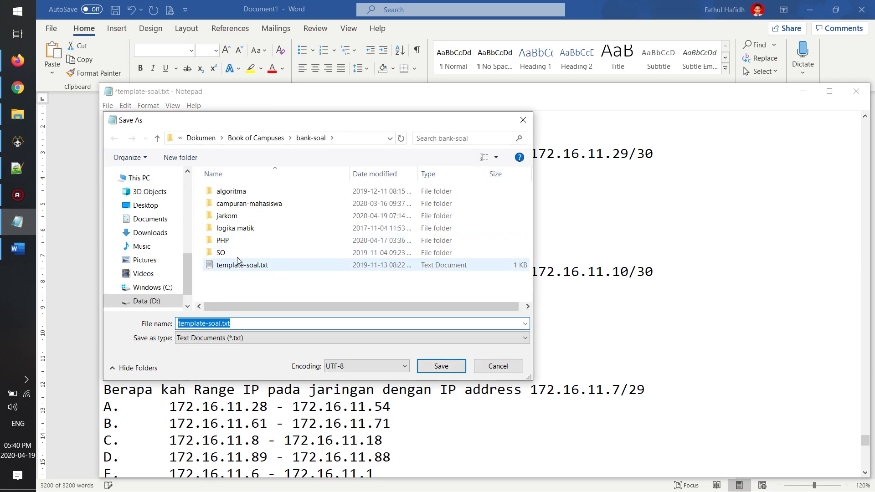
double_click(228, 216)
scroll(288, 259, "down", 3)
scroll(289, 259, "down", 2)
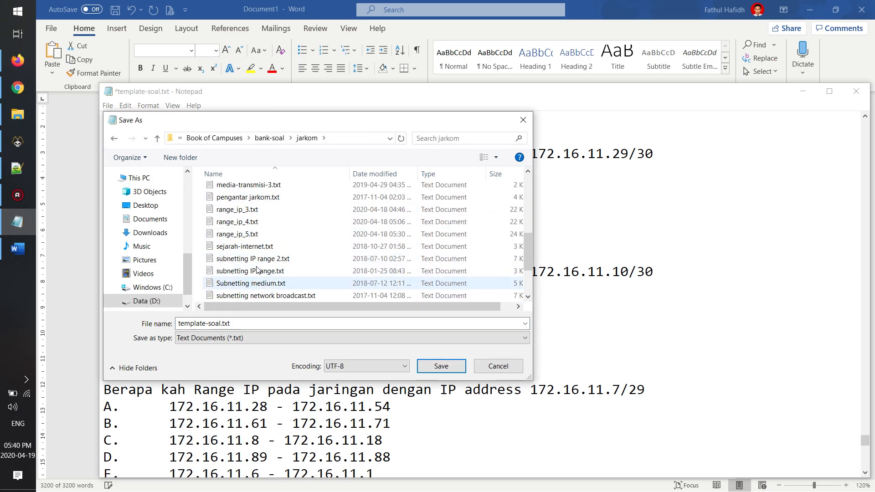
double_click(236, 323)
type("rang")
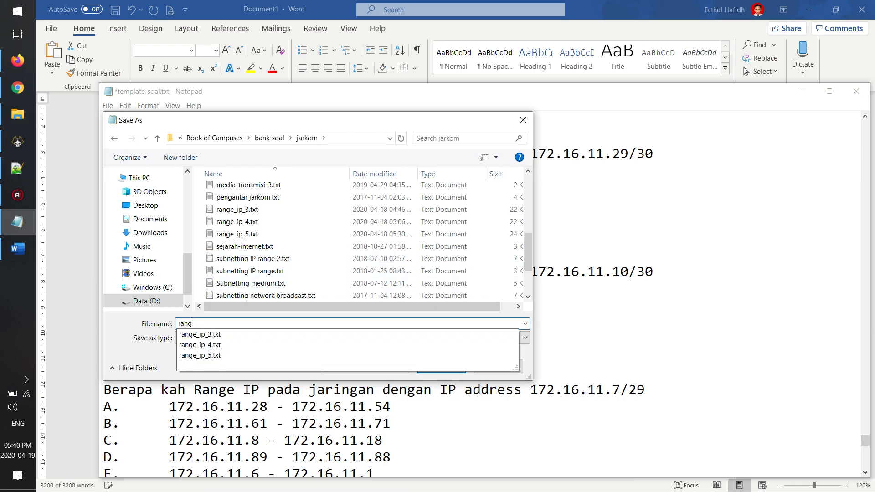
type("e_ip_6.t")
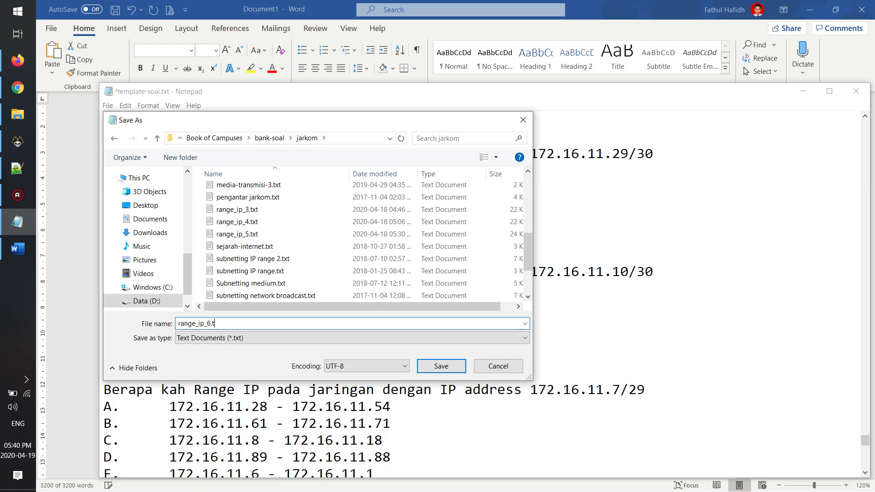
type("xt")
key("Return")
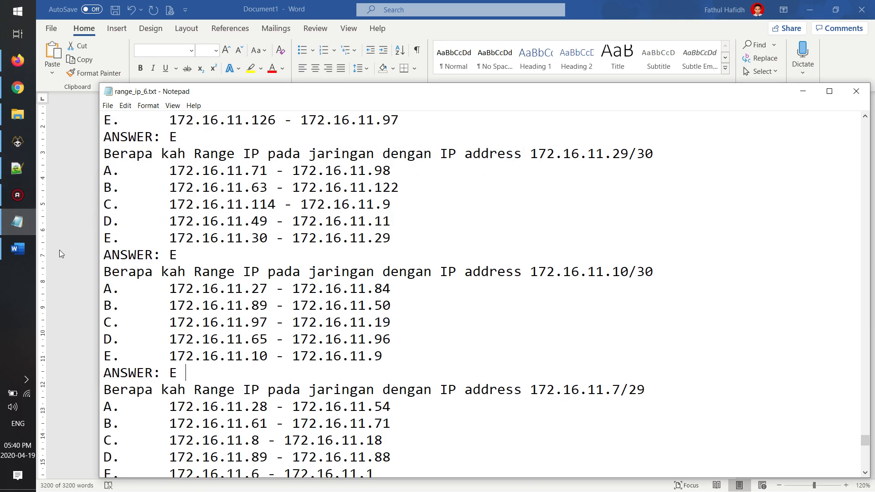
Switch to Chrome, open the Moodle question import form, choose Aiken format, and expand the Umum settings to check the import category
left_click(18, 87)
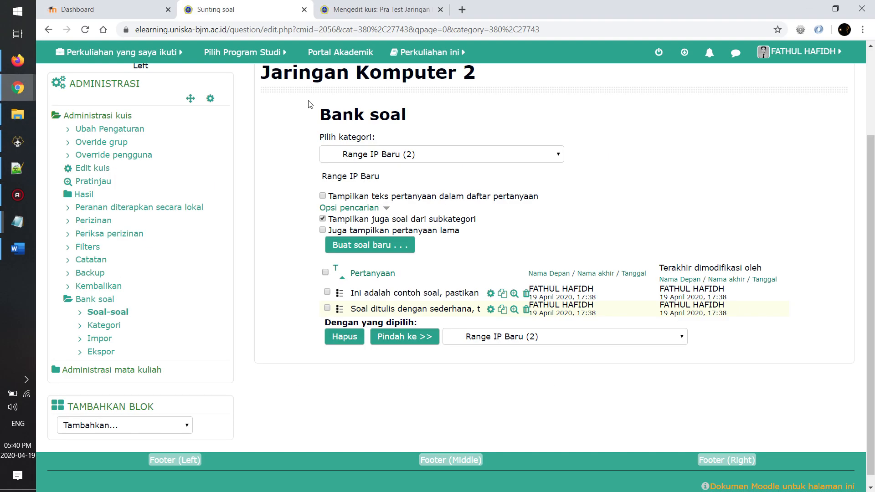
left_click(102, 338)
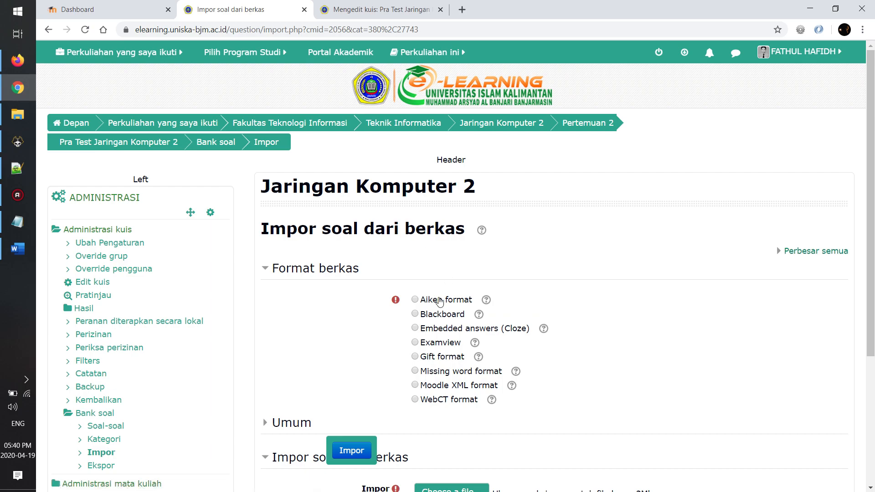
left_click(440, 301)
scroll(410, 303, "down", 3)
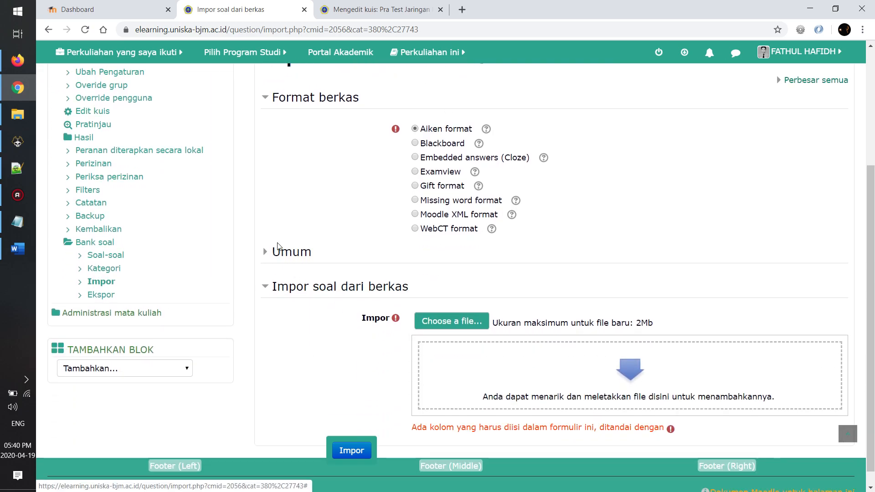
left_click(283, 258)
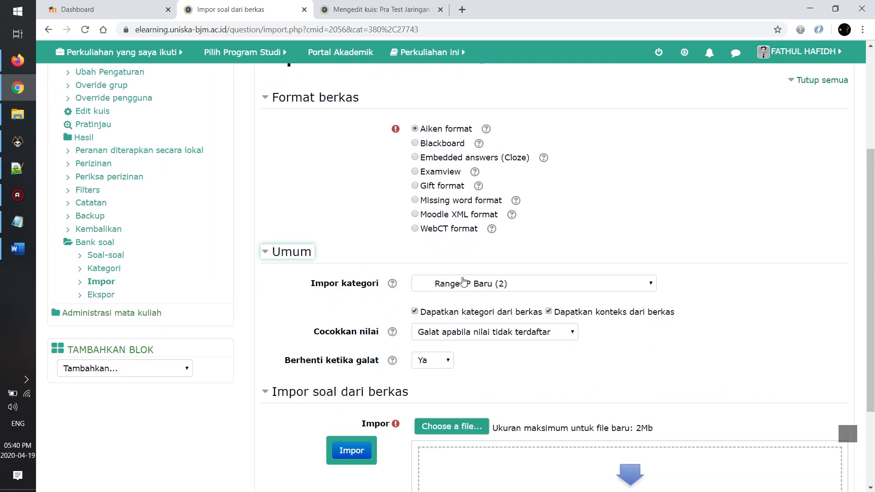
scroll(459, 299, "down", 2)
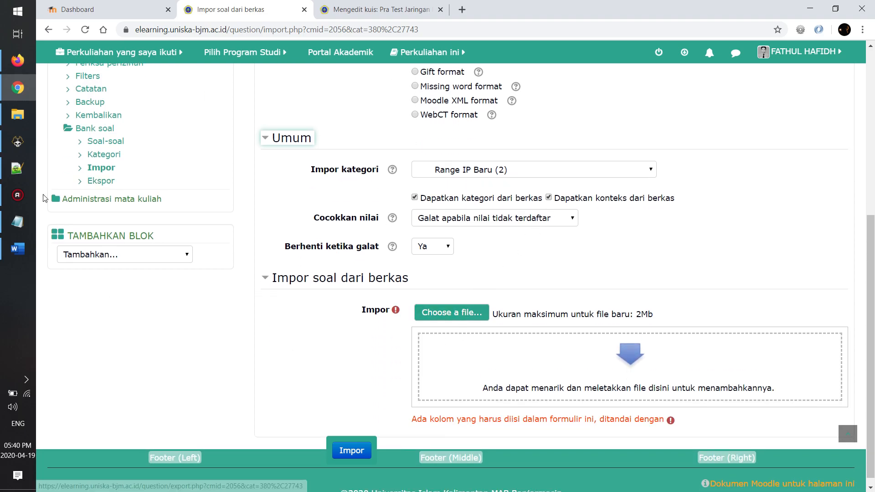
Add range_ip_6.txt from the jarkom folder to the import form's upload area in Chrome and import its questions
left_click(14, 119)
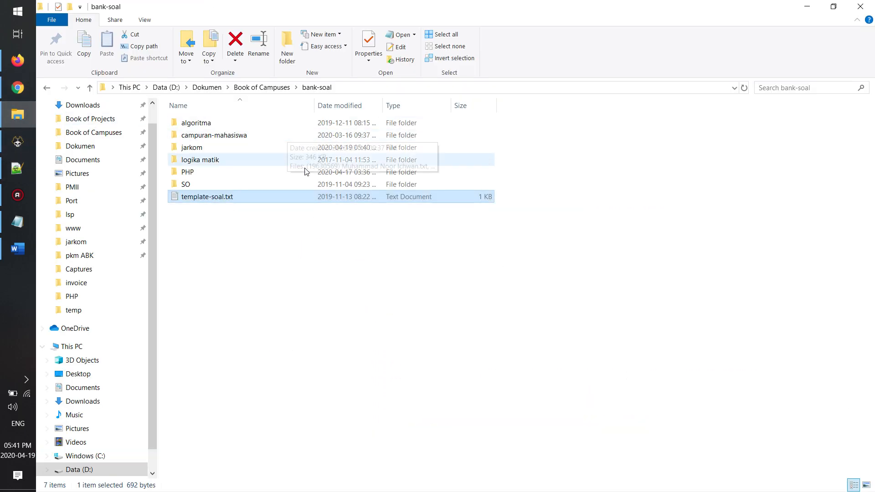
double_click(209, 146)
scroll(259, 201, "down", 1)
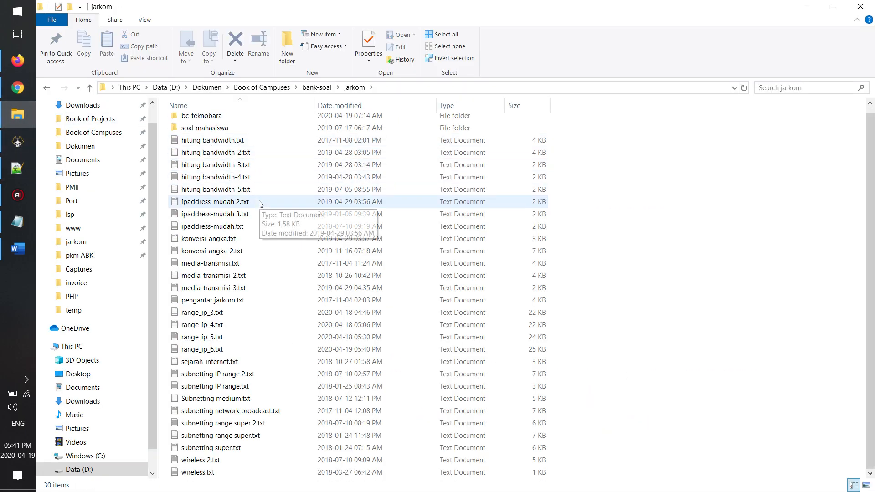
left_click(199, 351)
left_click_drag(199, 353, 509, 380)
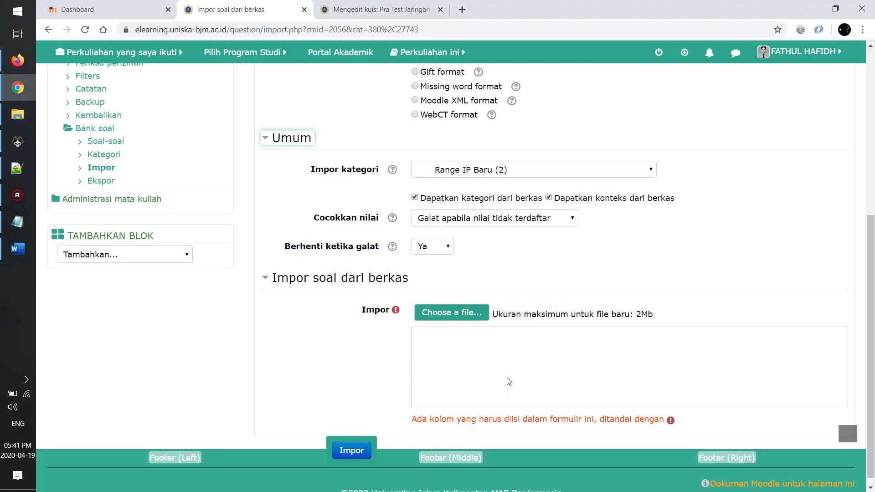
left_click(357, 453)
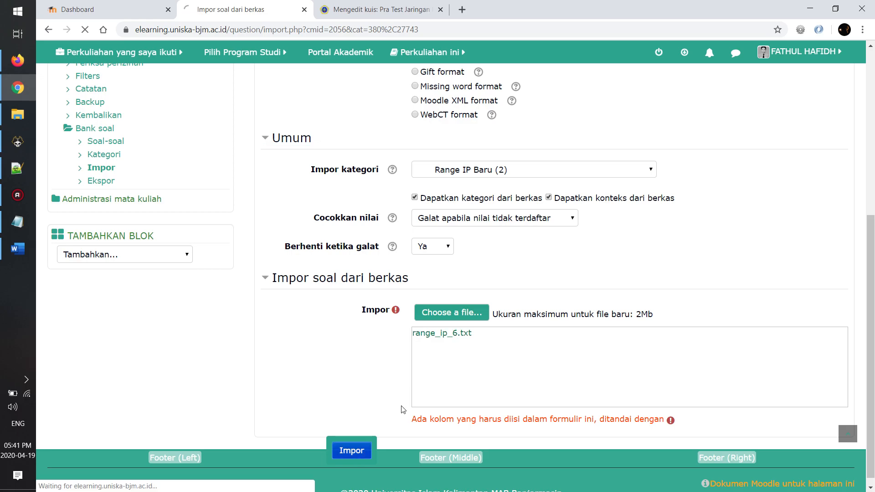
scroll(450, 282, "down", 1)
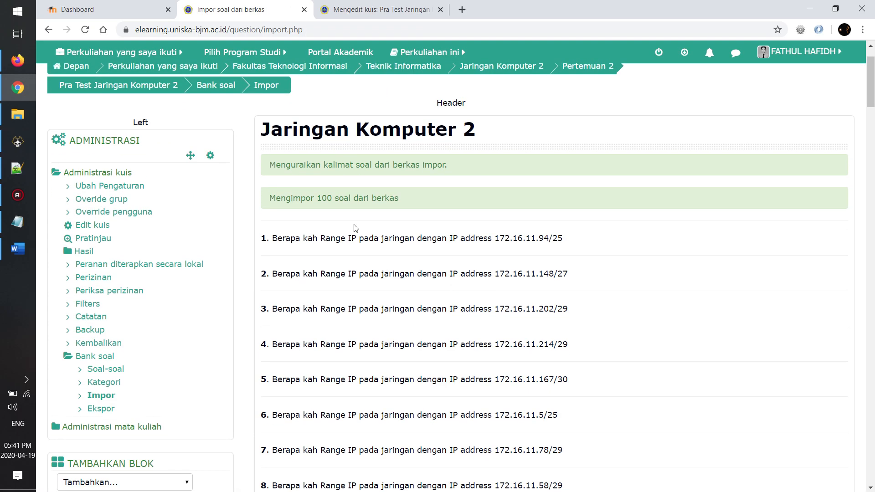
Review the imported question list through its last entry and continue to the question bank
left_click_drag(868, 94, 873, 453)
scroll(580, 349, "down", 5)
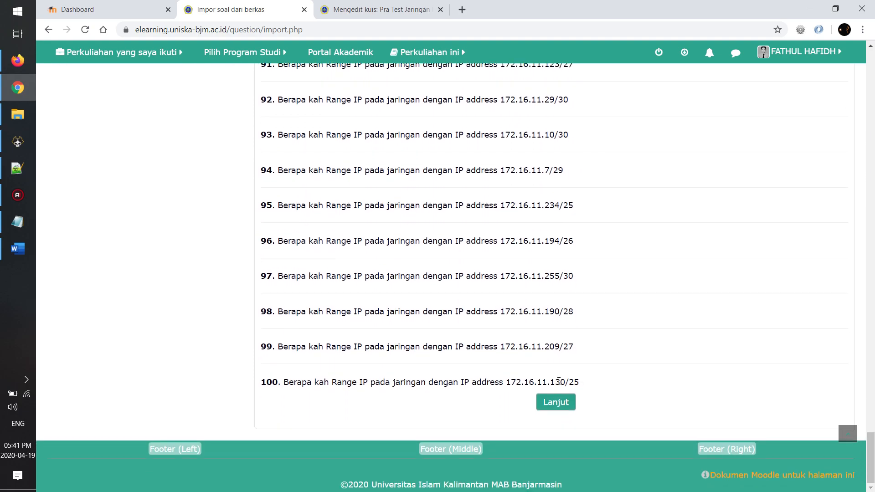
left_click(555, 402)
Look through the Range IP Baru category's full question list, marking the sample question starting "Ini adalah contoh soal" near its end
scroll(456, 234, "down", 5)
scroll(456, 233, "up", 2)
scroll(456, 233, "up", 1)
scroll(496, 214, "down", 5)
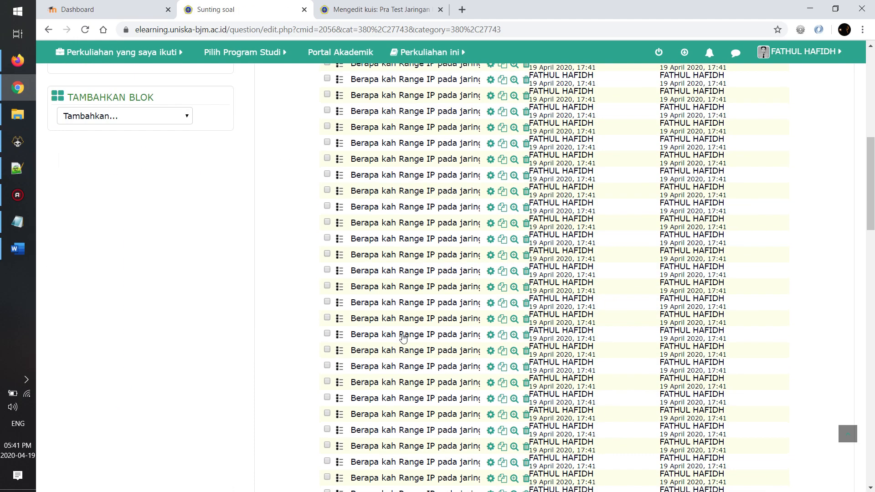
scroll(399, 314, "up", 4)
scroll(400, 314, "up", 5)
scroll(399, 314, "down", 20)
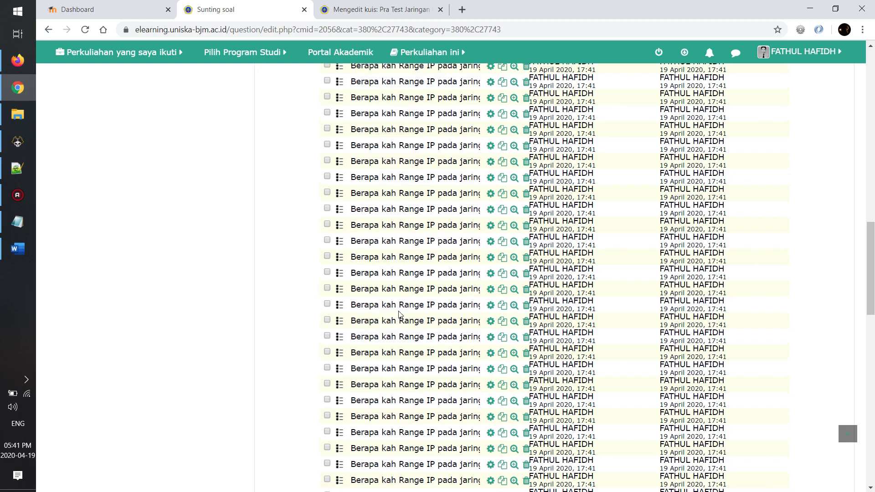
scroll(399, 314, "down", 3)
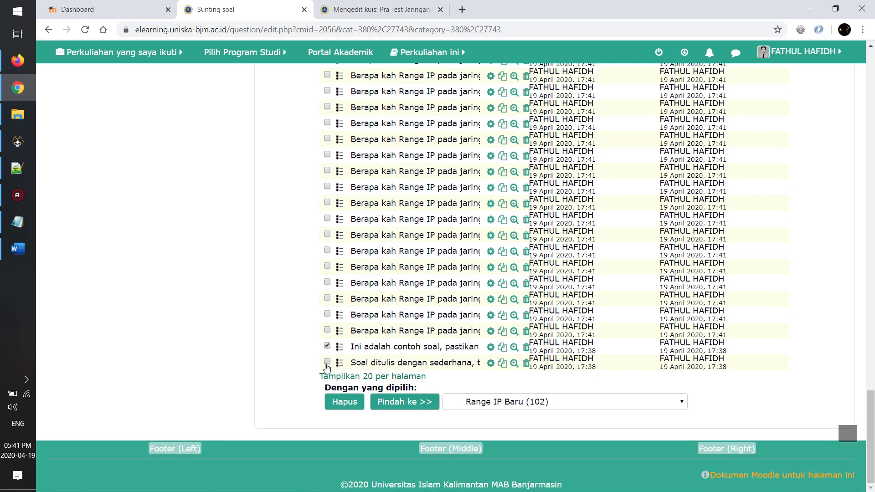
scroll(306, 348, "up", 20)
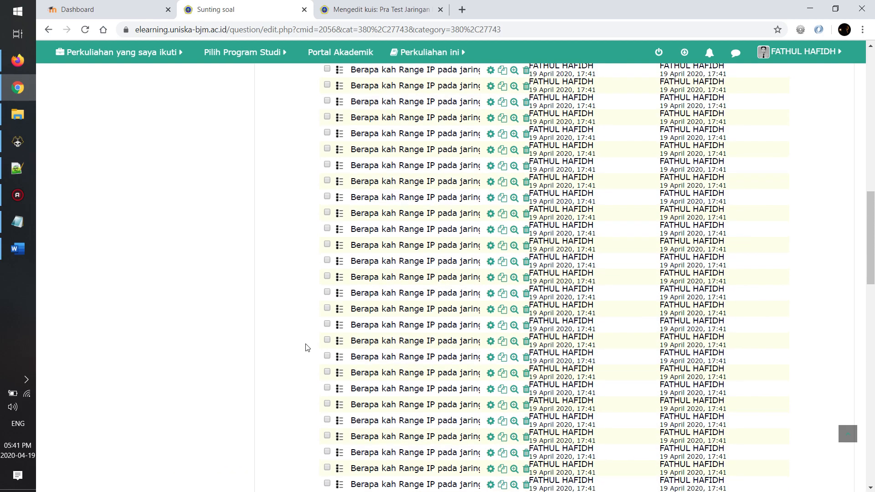
scroll(306, 349, "up", 3)
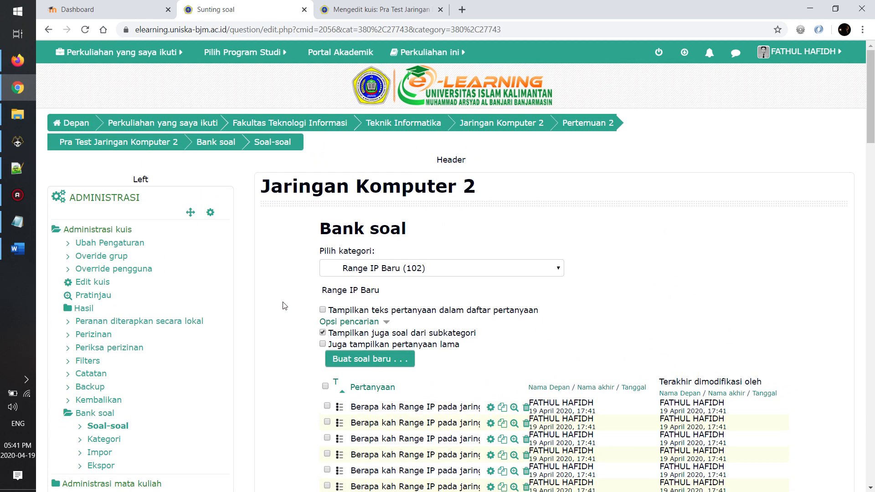
scroll(284, 305, "down", 3)
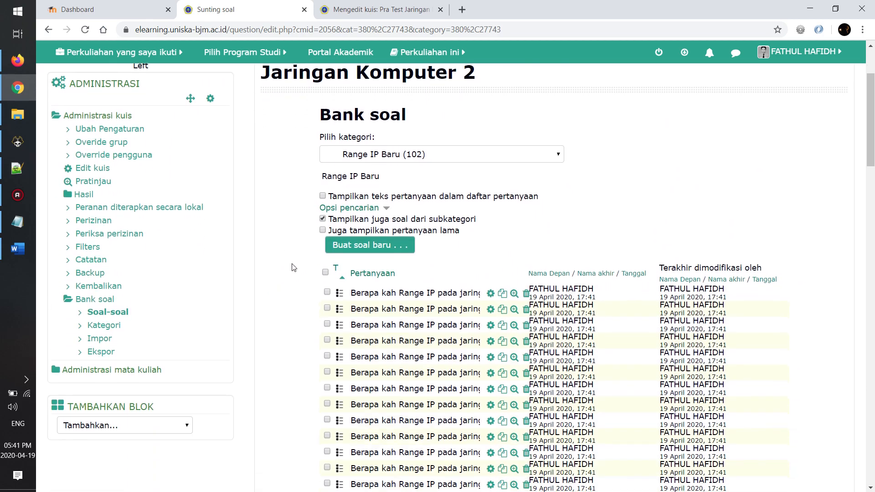